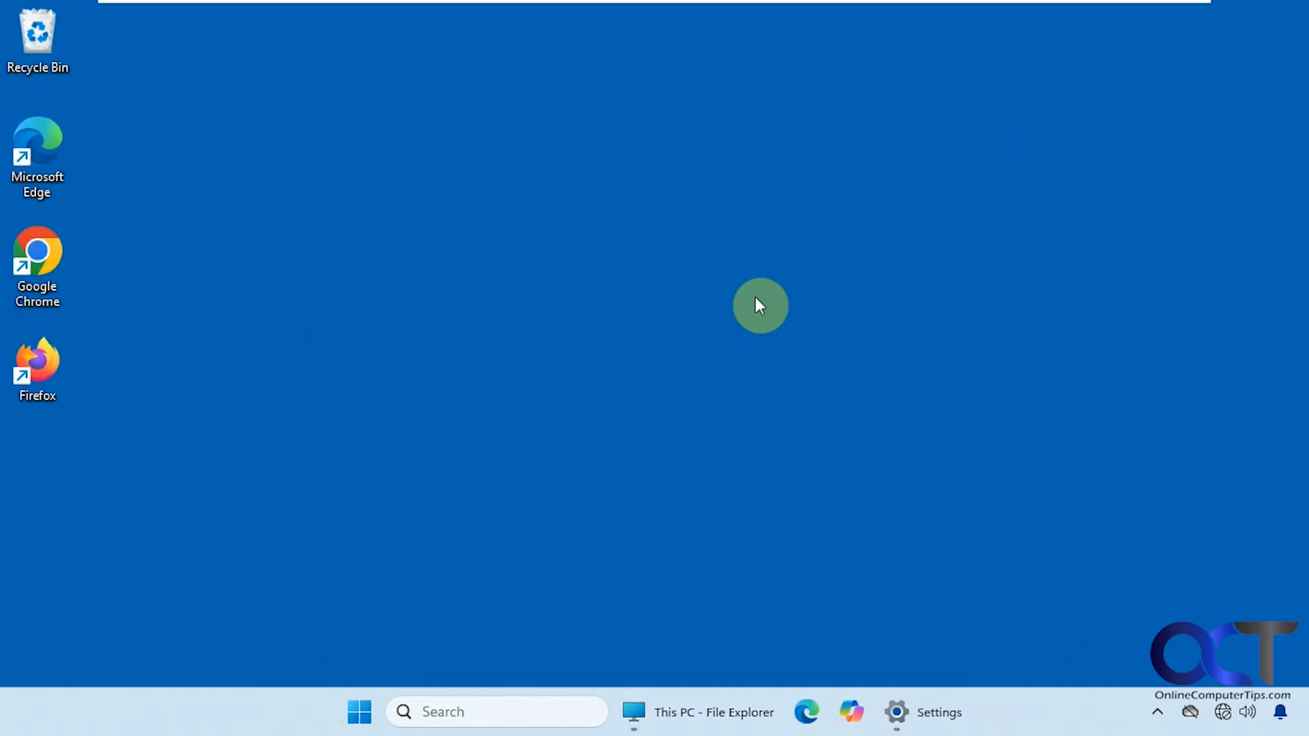
- Set the Settings window aside and browse File Explorer to \\win11-home, raising the credentials prompt
left_click(923, 713)
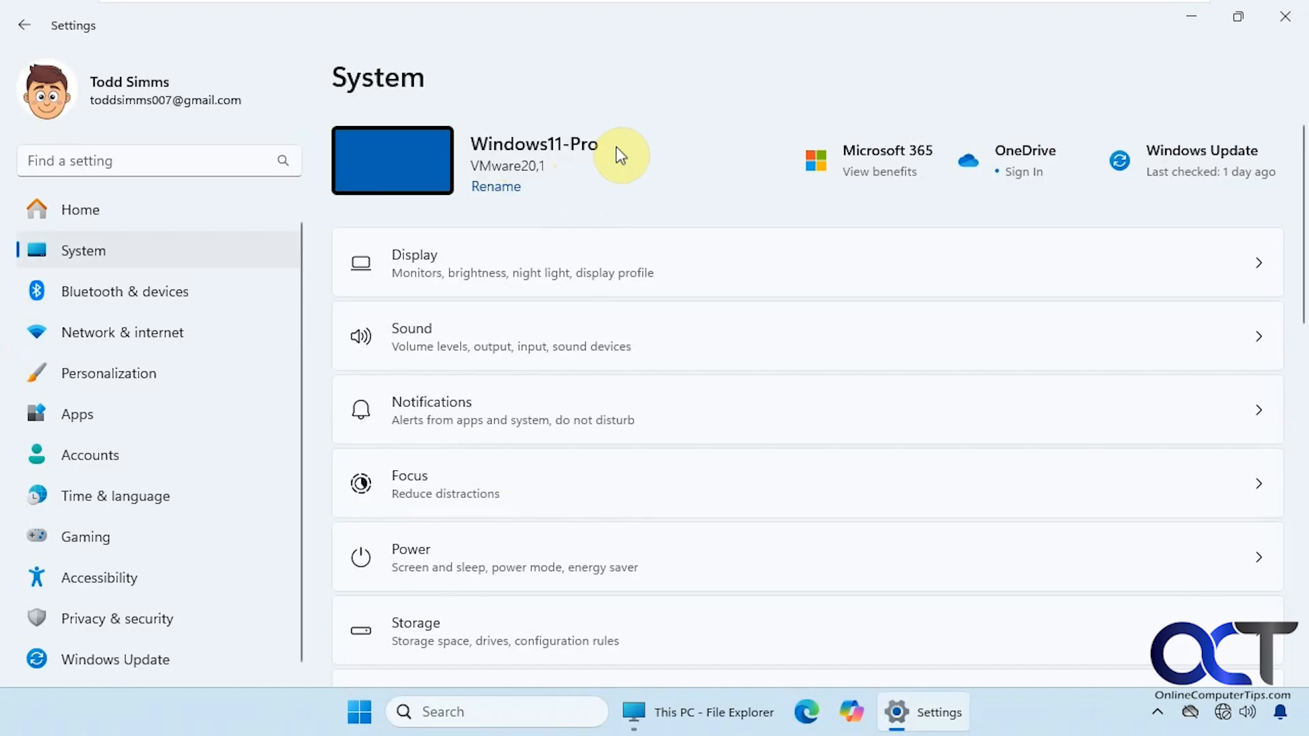
left_click(1184, 19)
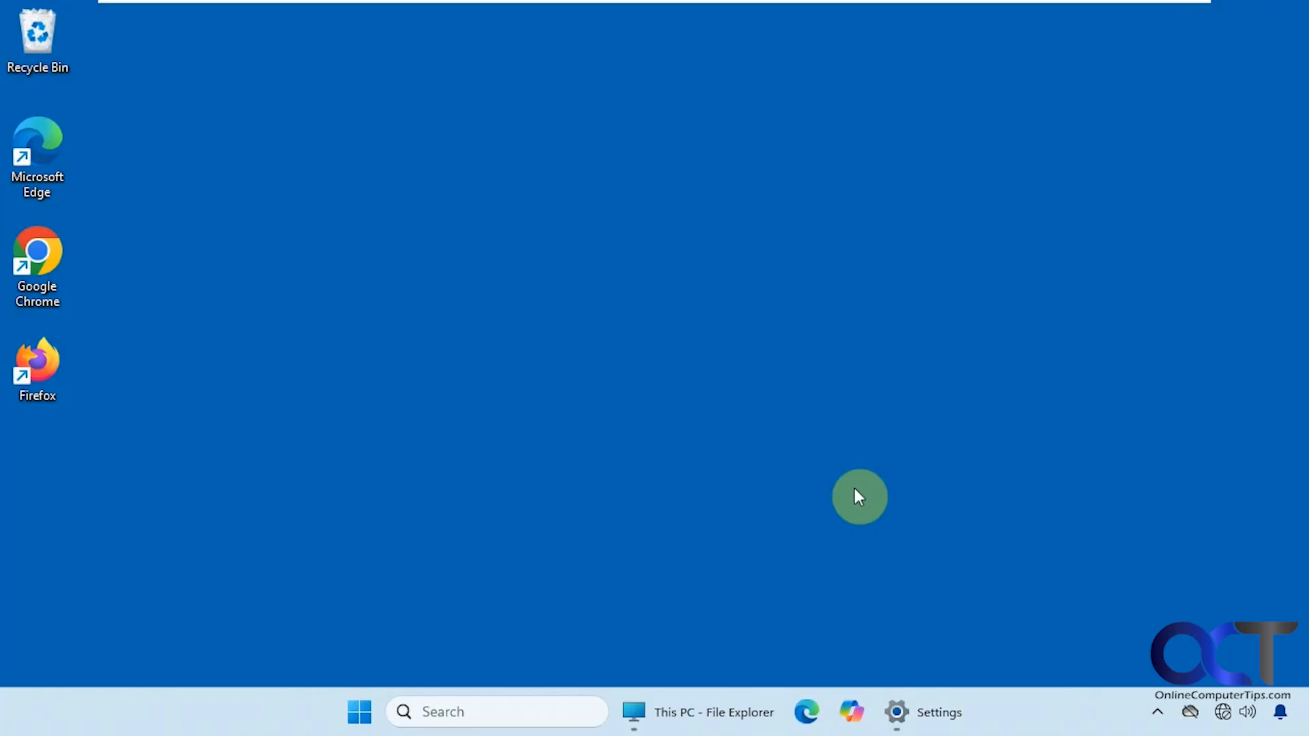
left_click(714, 707)
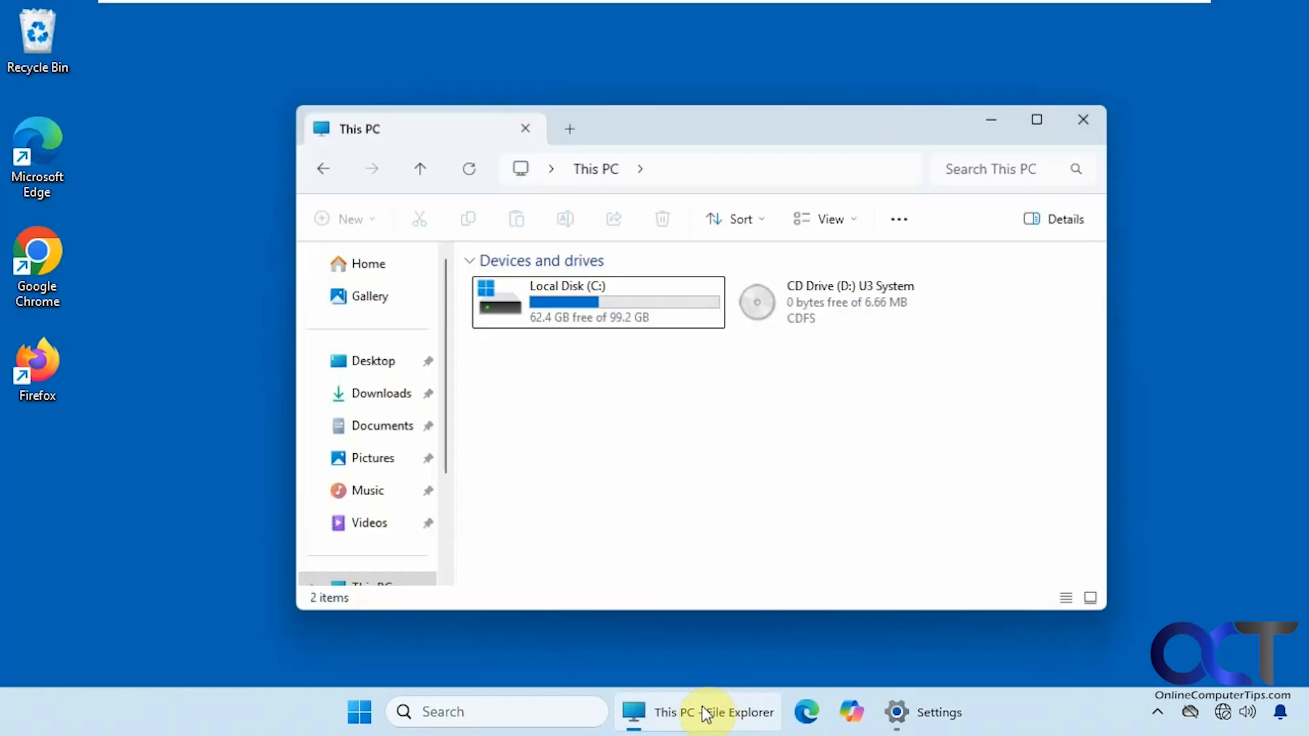
left_click(743, 165)
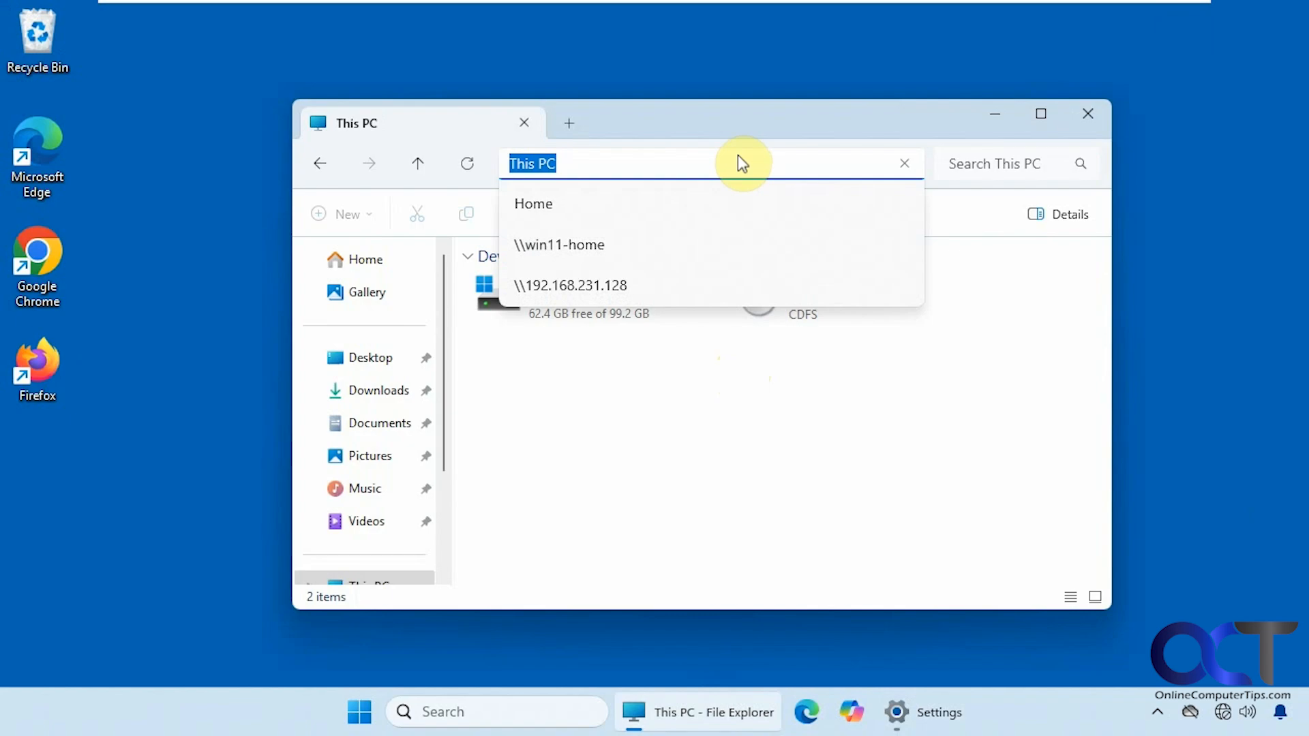
type("\\\\")
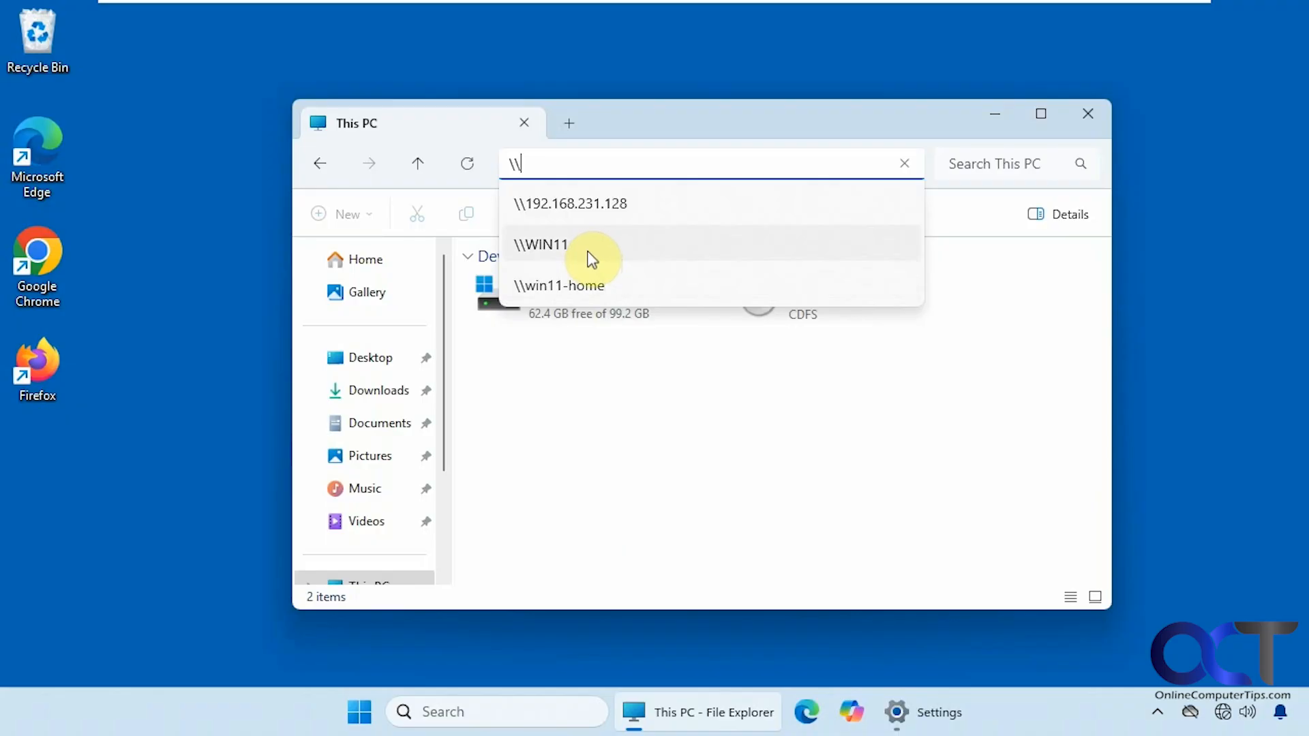
left_click(568, 282)
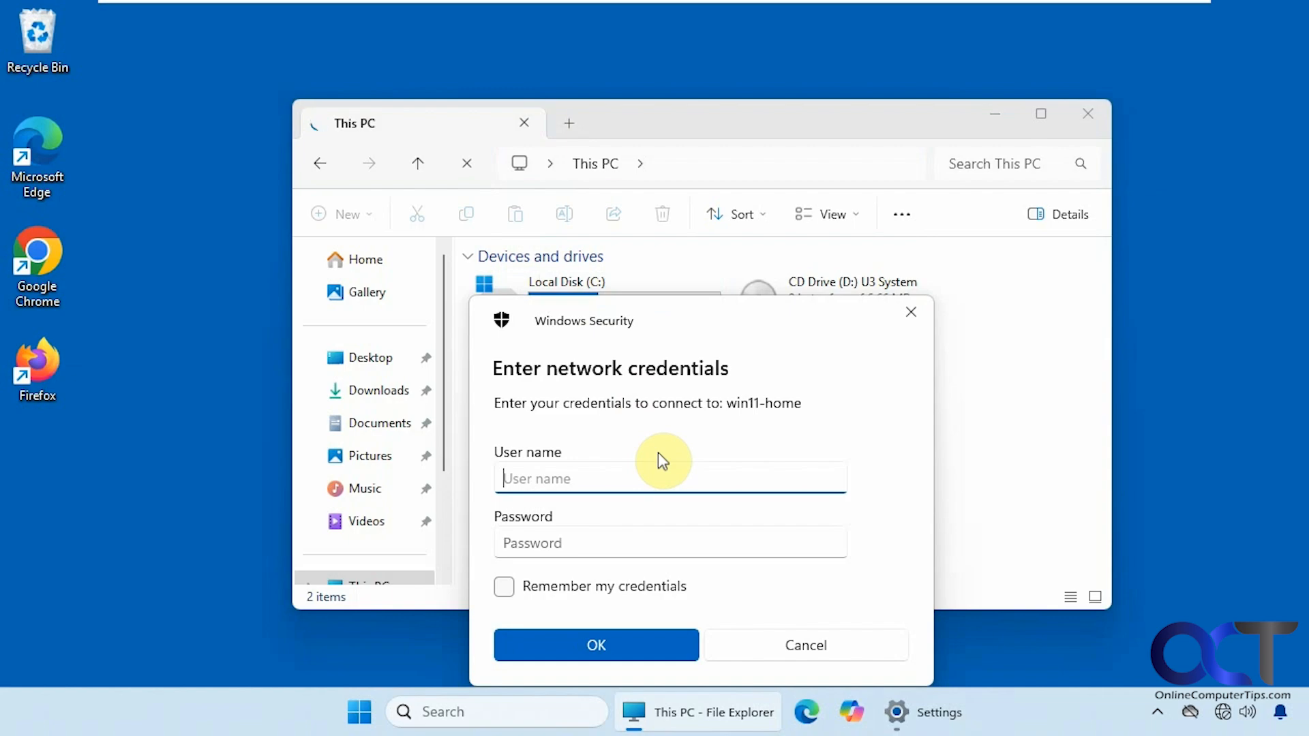
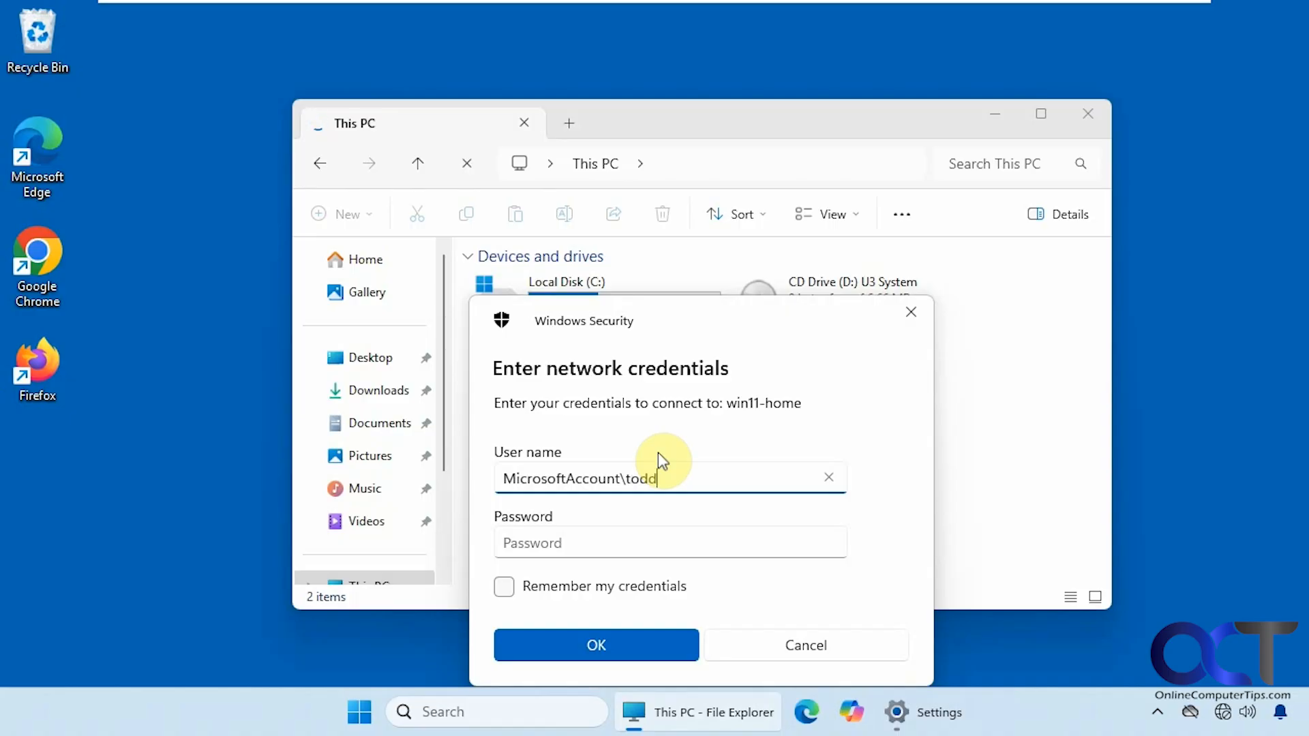
- Sign in to win11-home with the MicrosoftAccount\ user name and the account password
key("Tab")
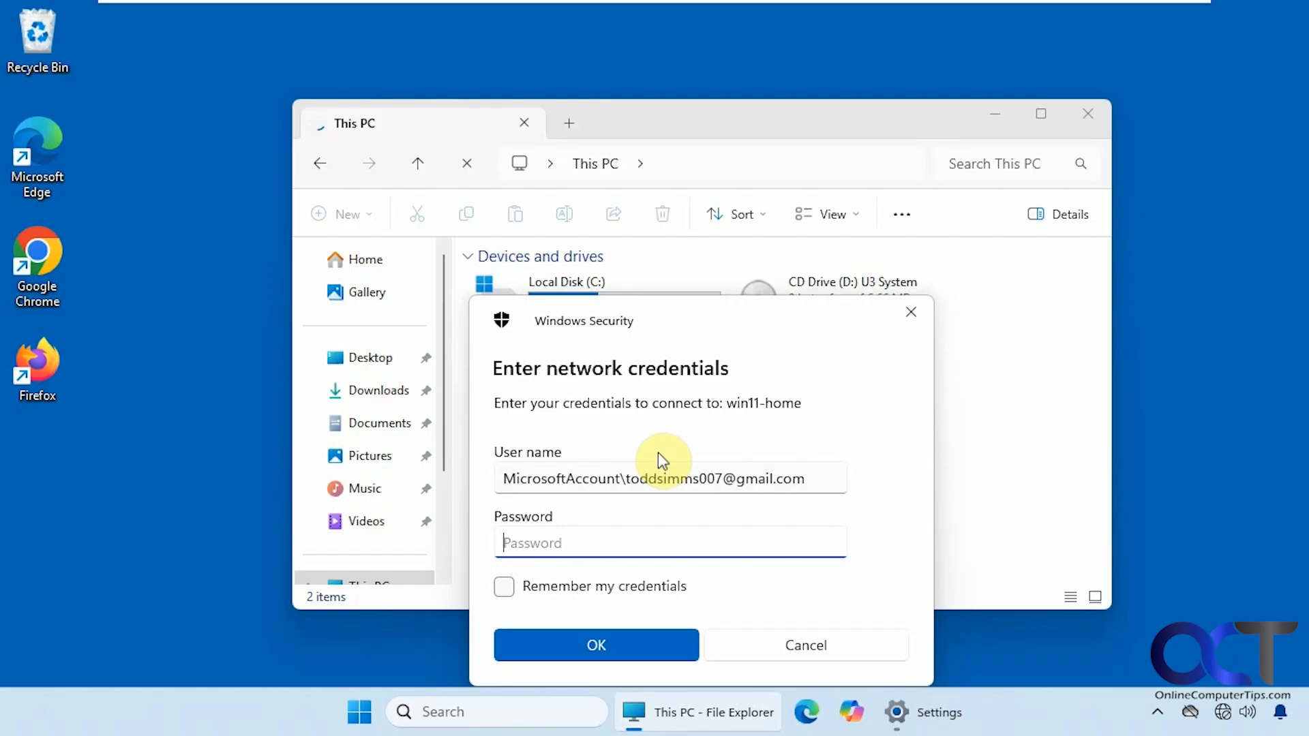
type("************")
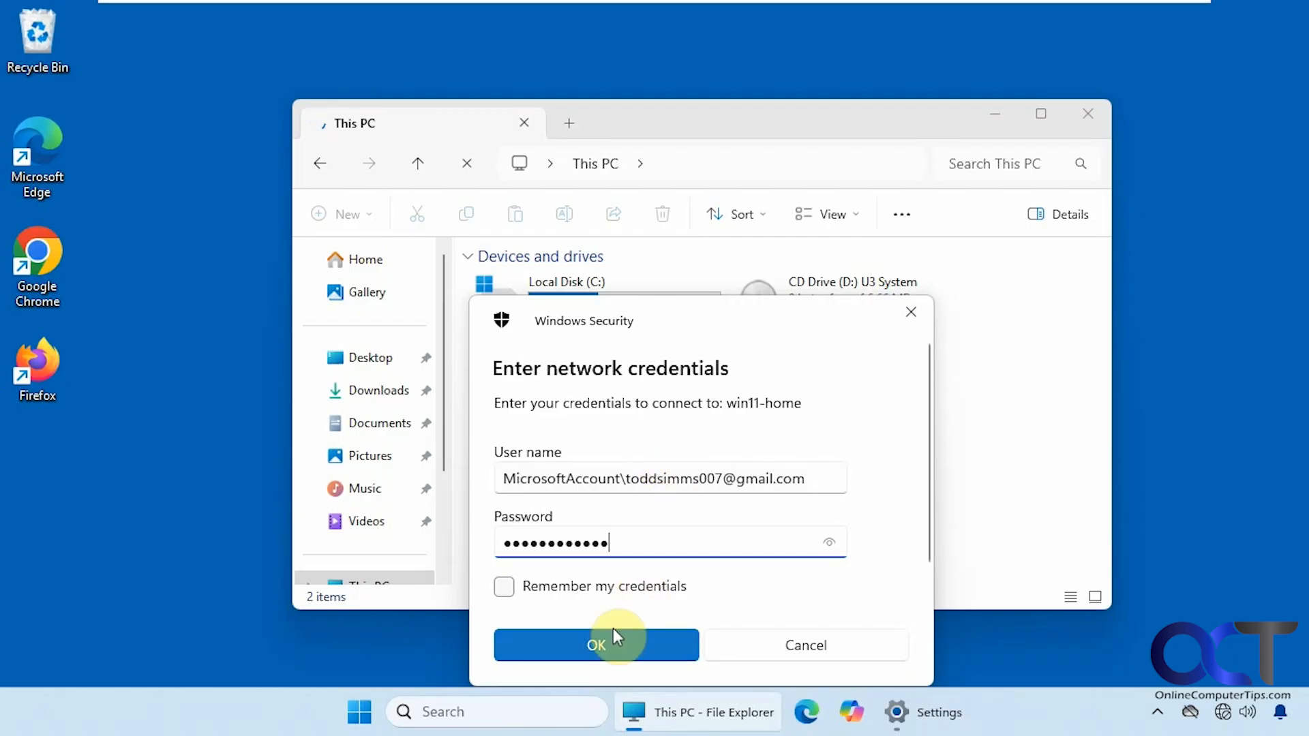
left_click(613, 632)
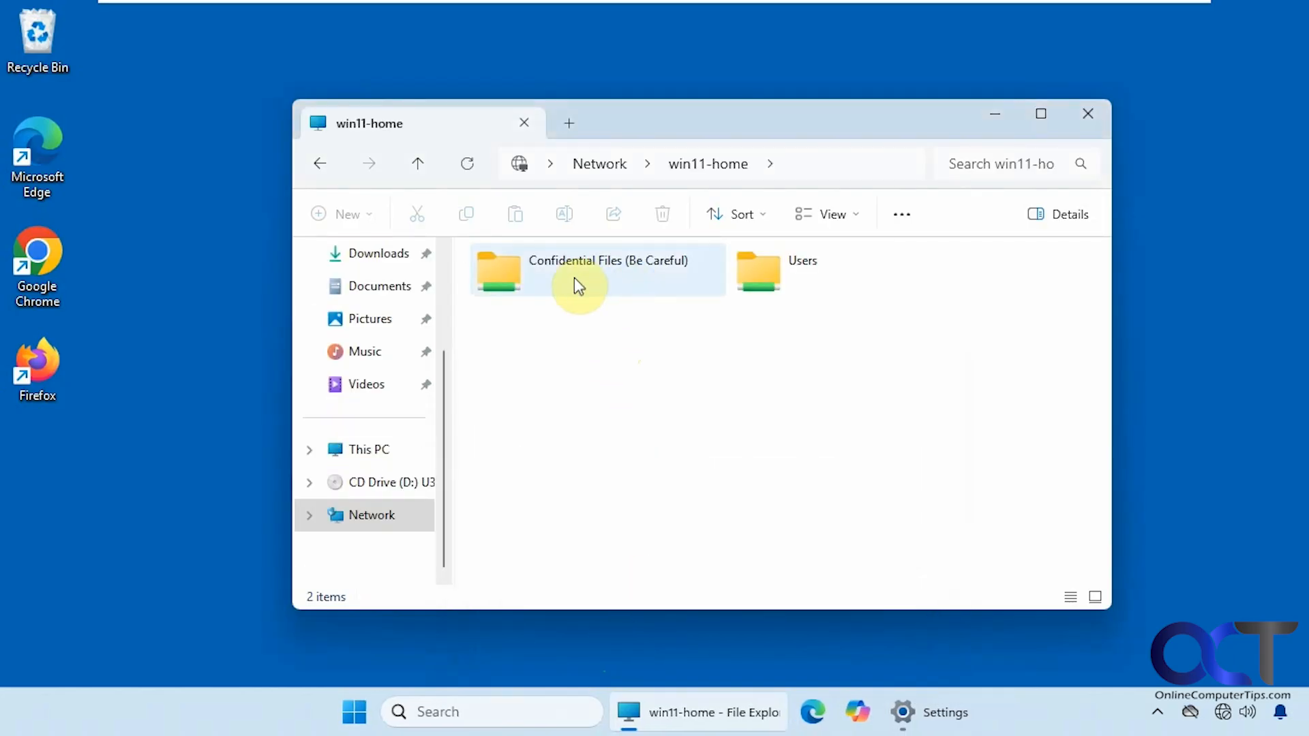
- Map Confidential Files (Be Careful) as drive Z:, keeping Reconnect at sign-in on
double_click(563, 286)
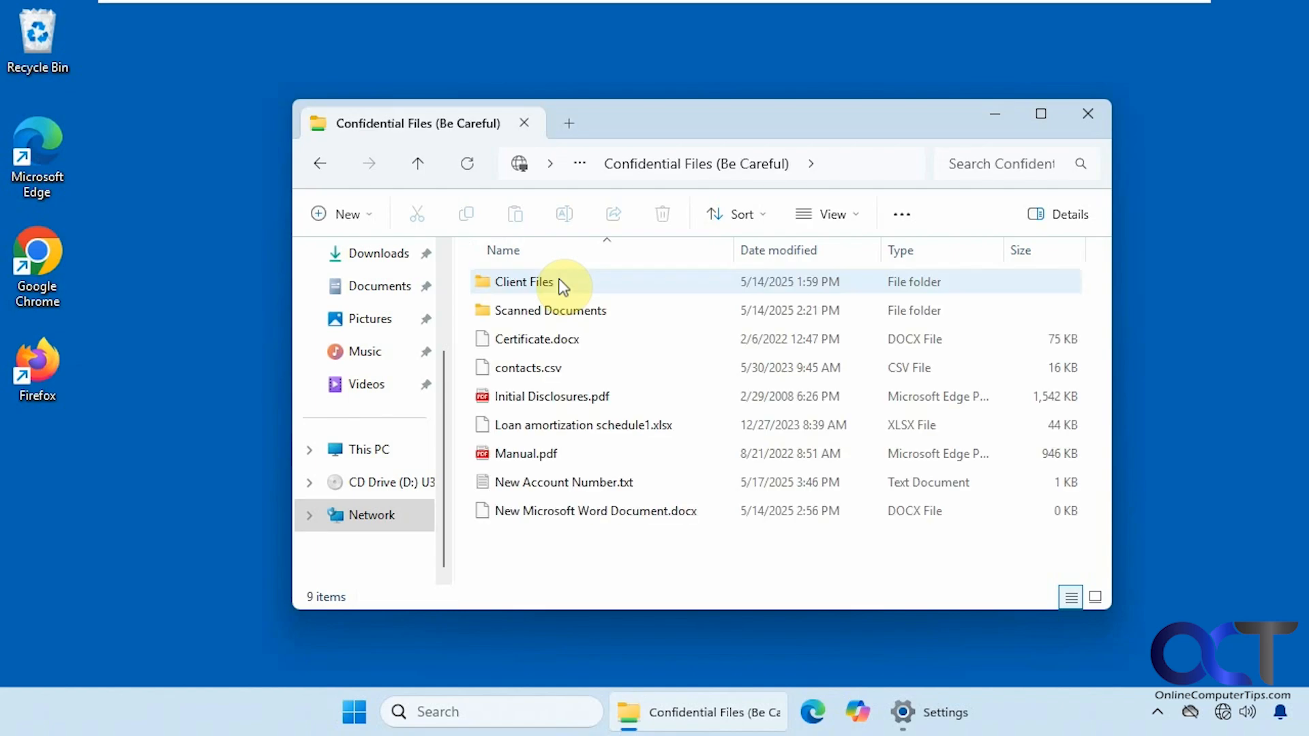
left_click(319, 162)
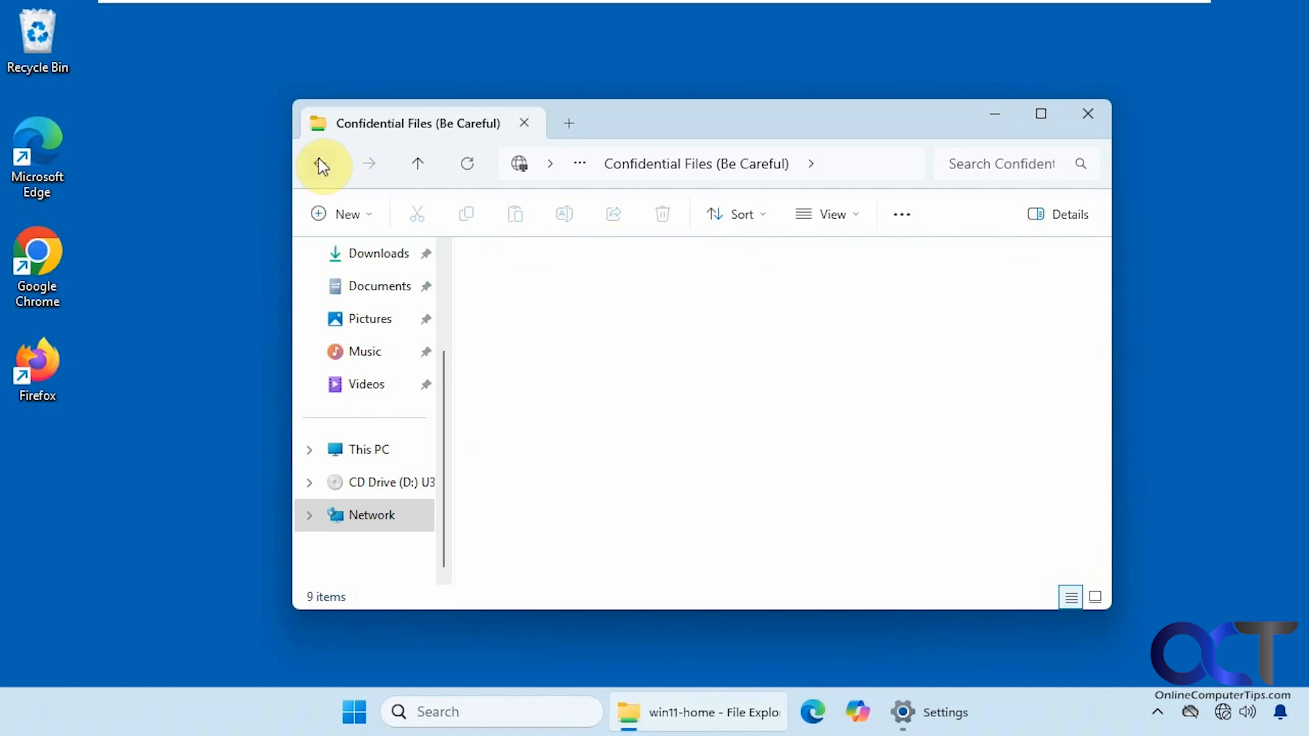
right_click(553, 270)
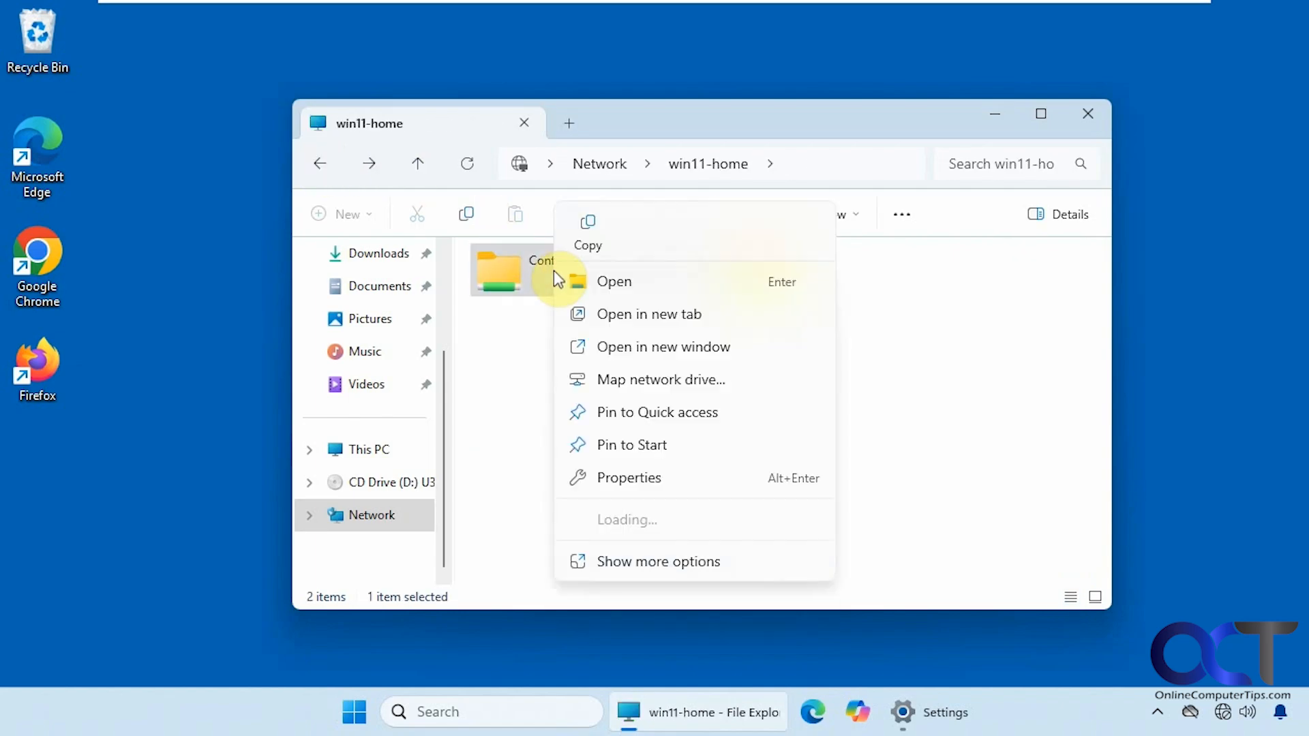
left_click(640, 380)
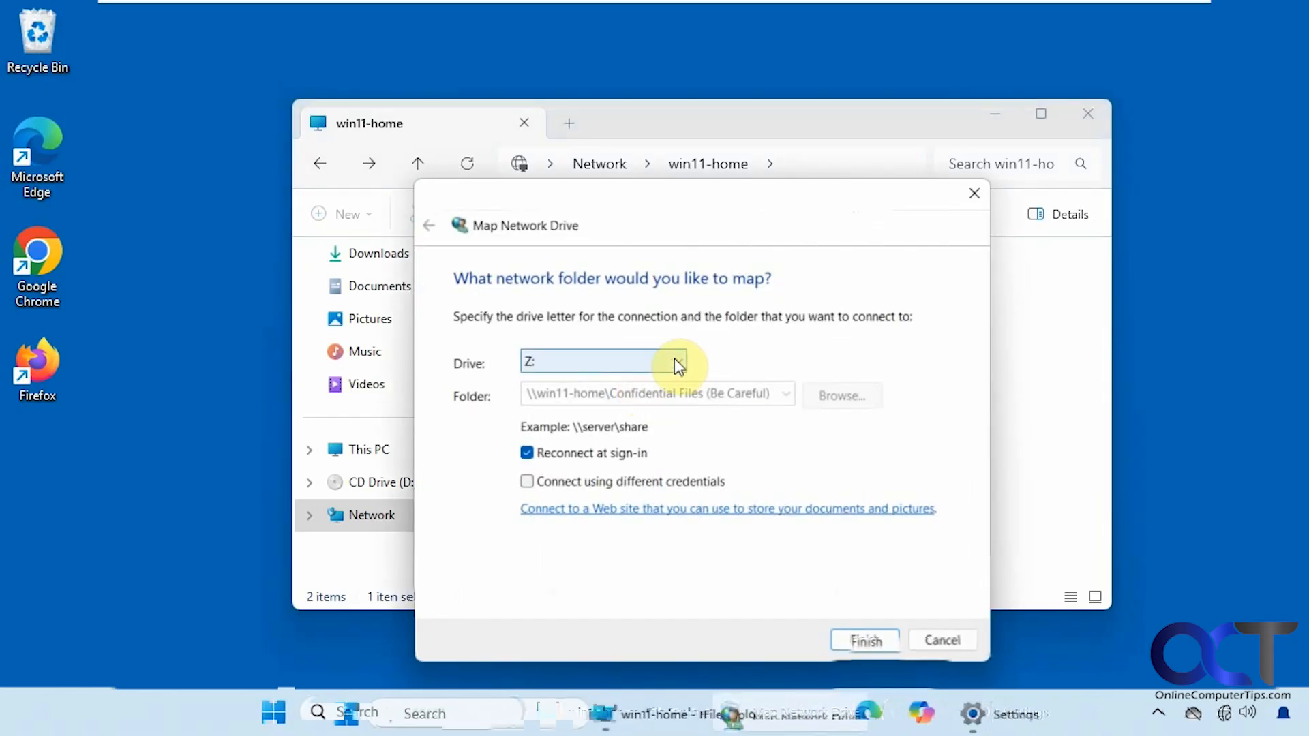
left_click(675, 360)
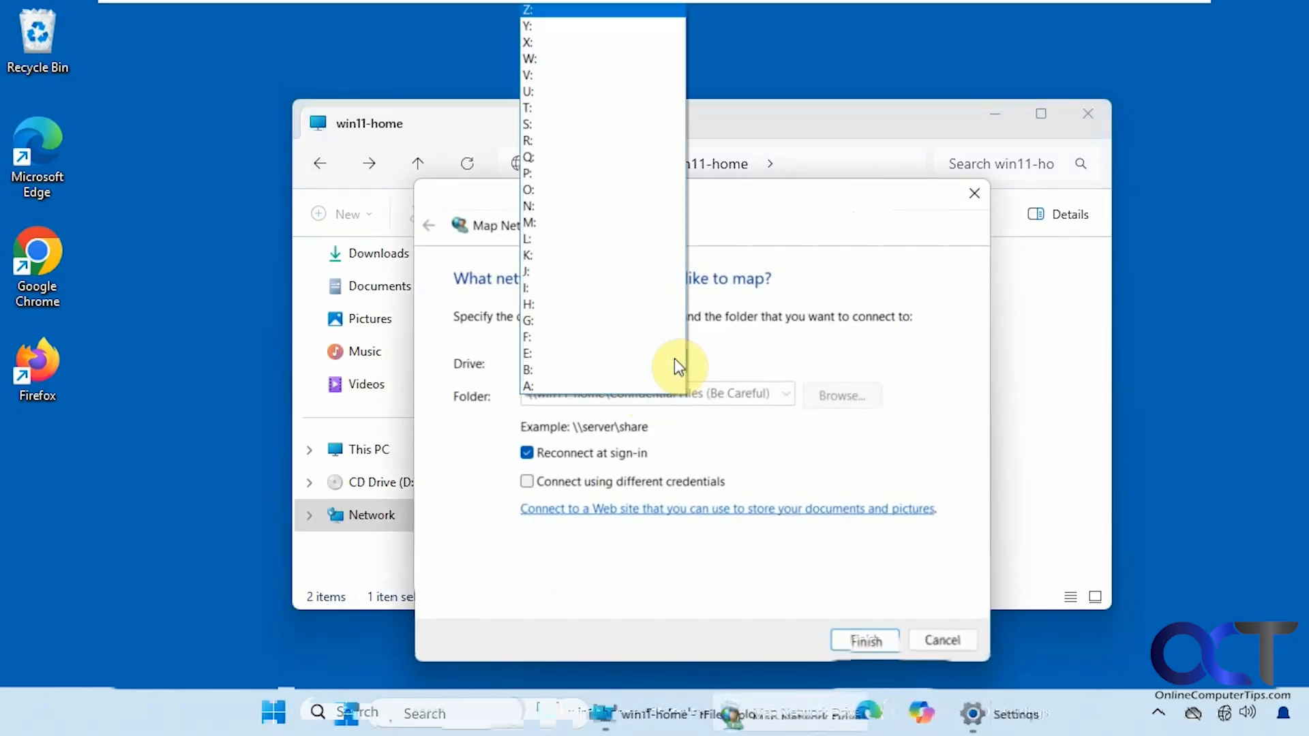
left_click(780, 348)
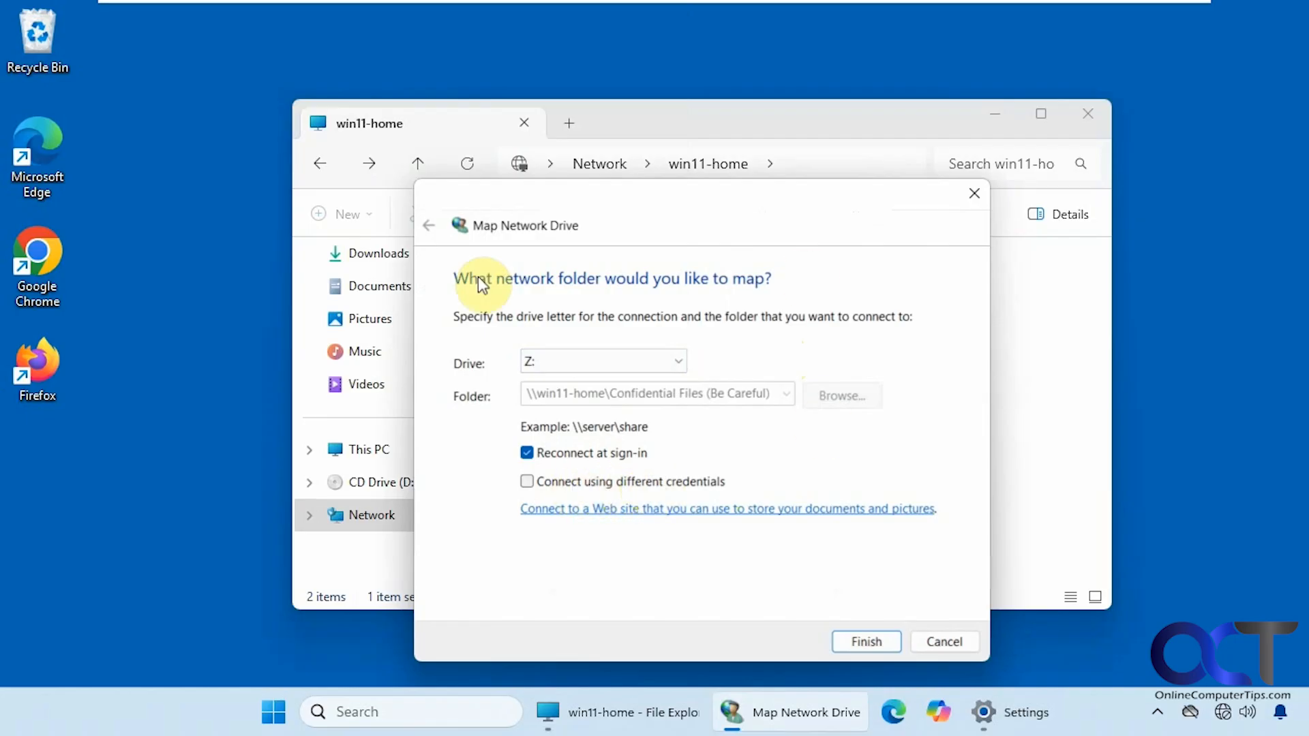
left_click(869, 641)
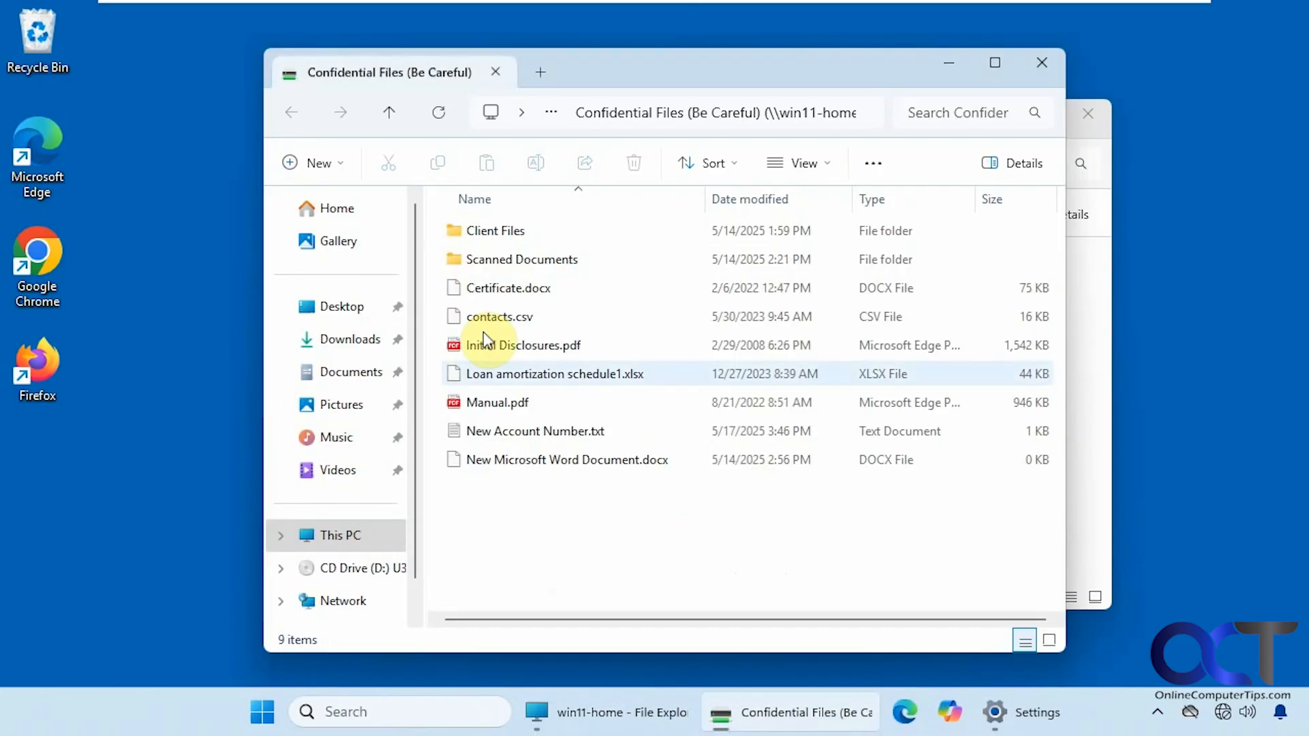
- Open the new Z: drive from This PC to view its nine items
left_click(341, 537)
left_click(548, 347)
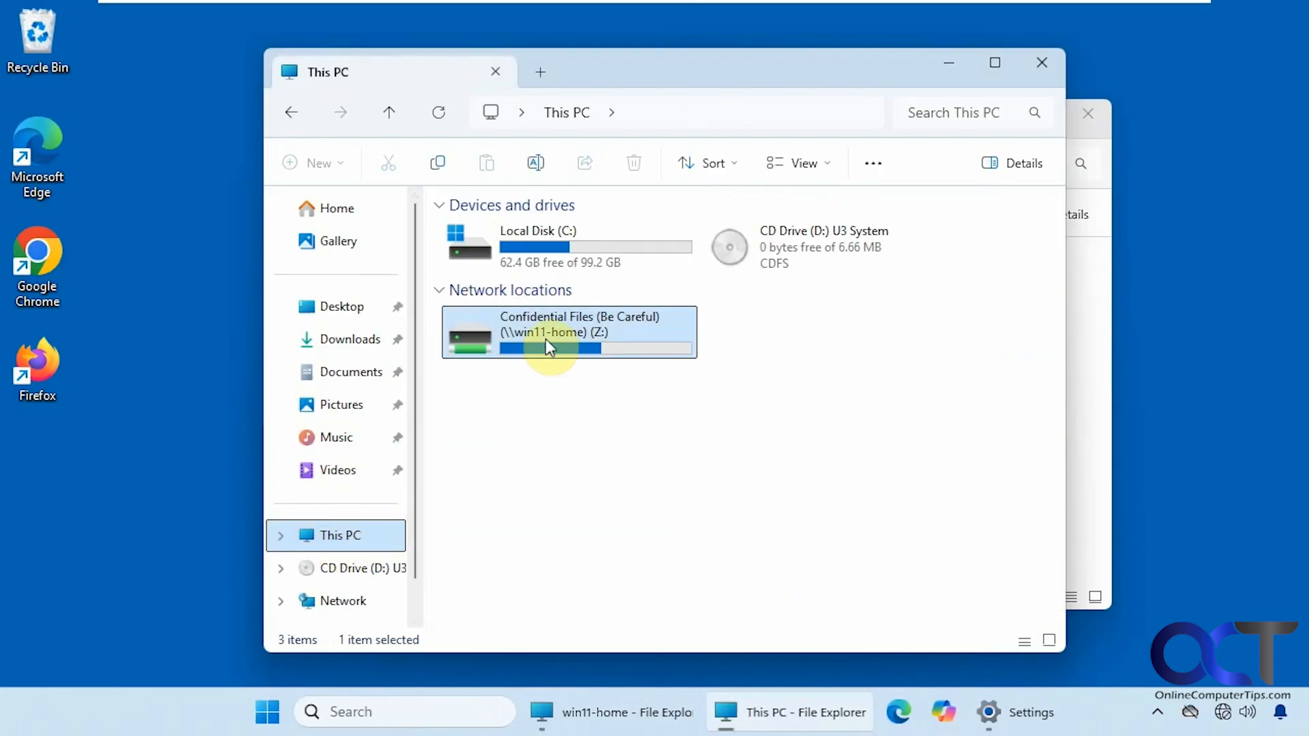
double_click(559, 333)
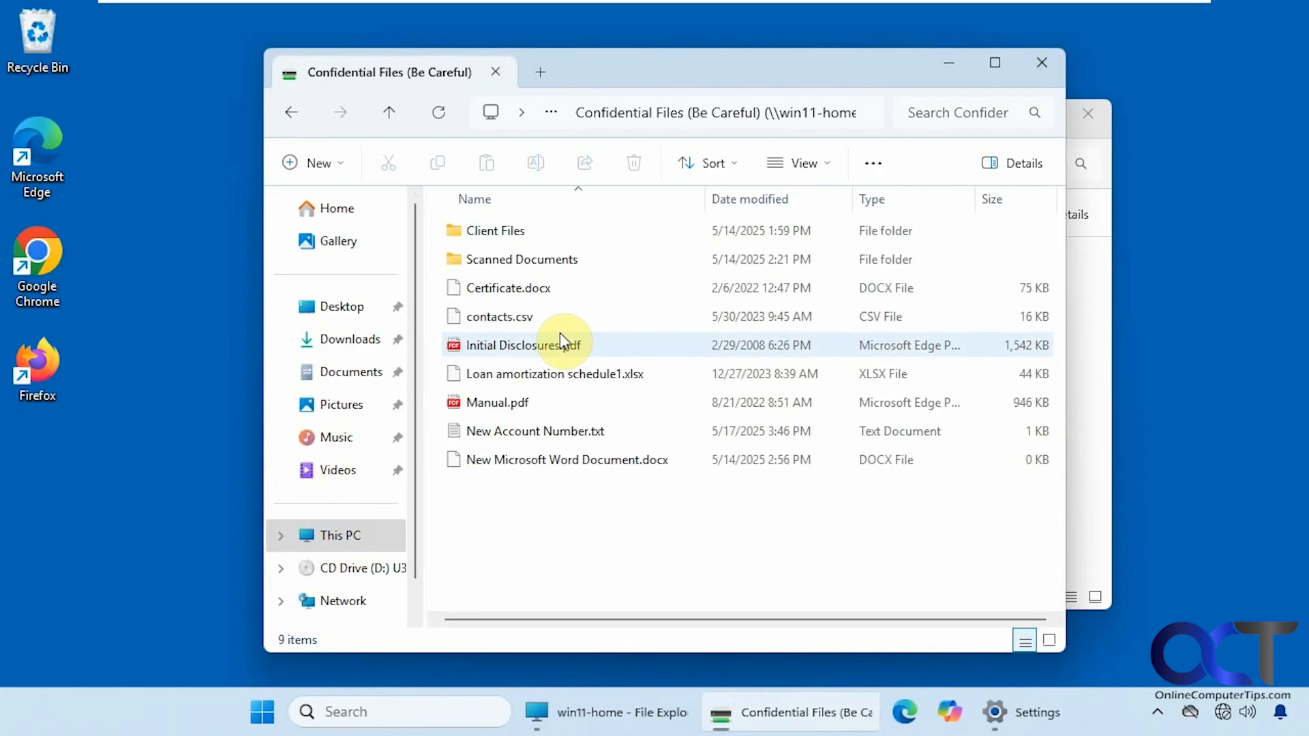
- Close the Confidential Files, win11-home and Settings windows
left_click(1044, 63)
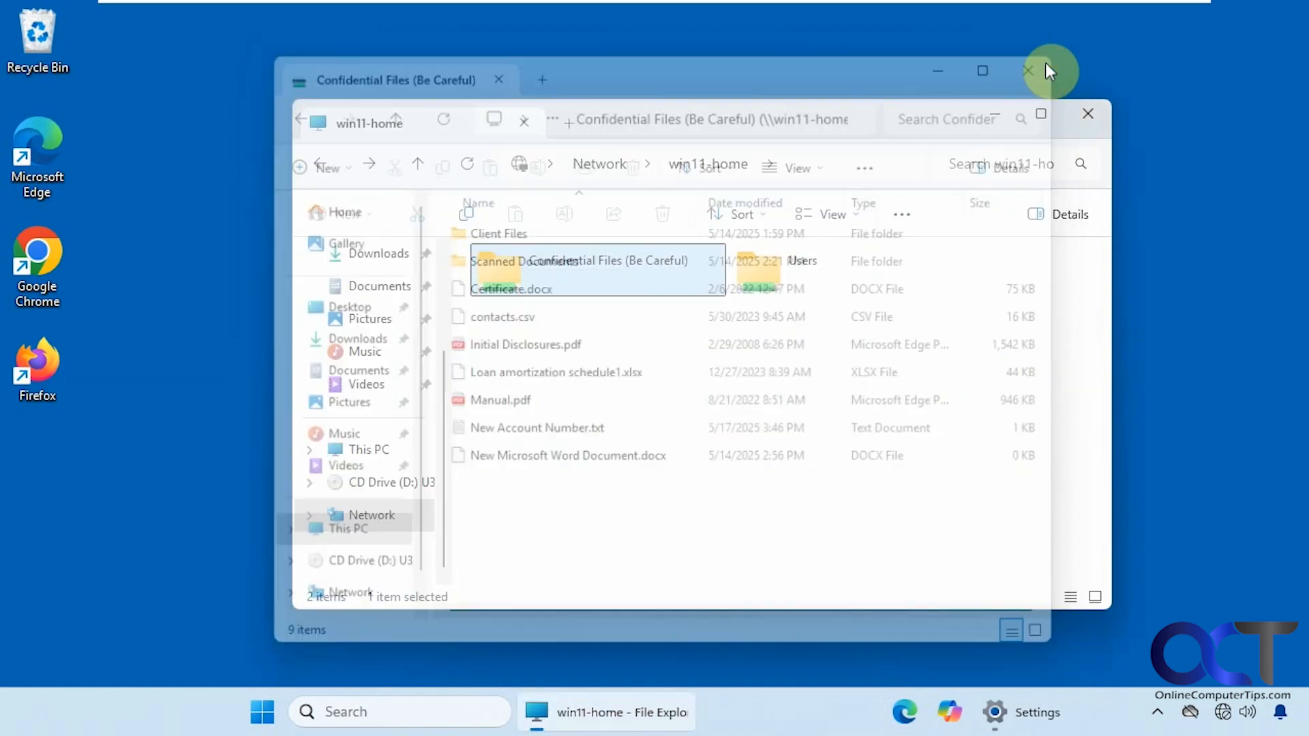
left_click(1075, 115)
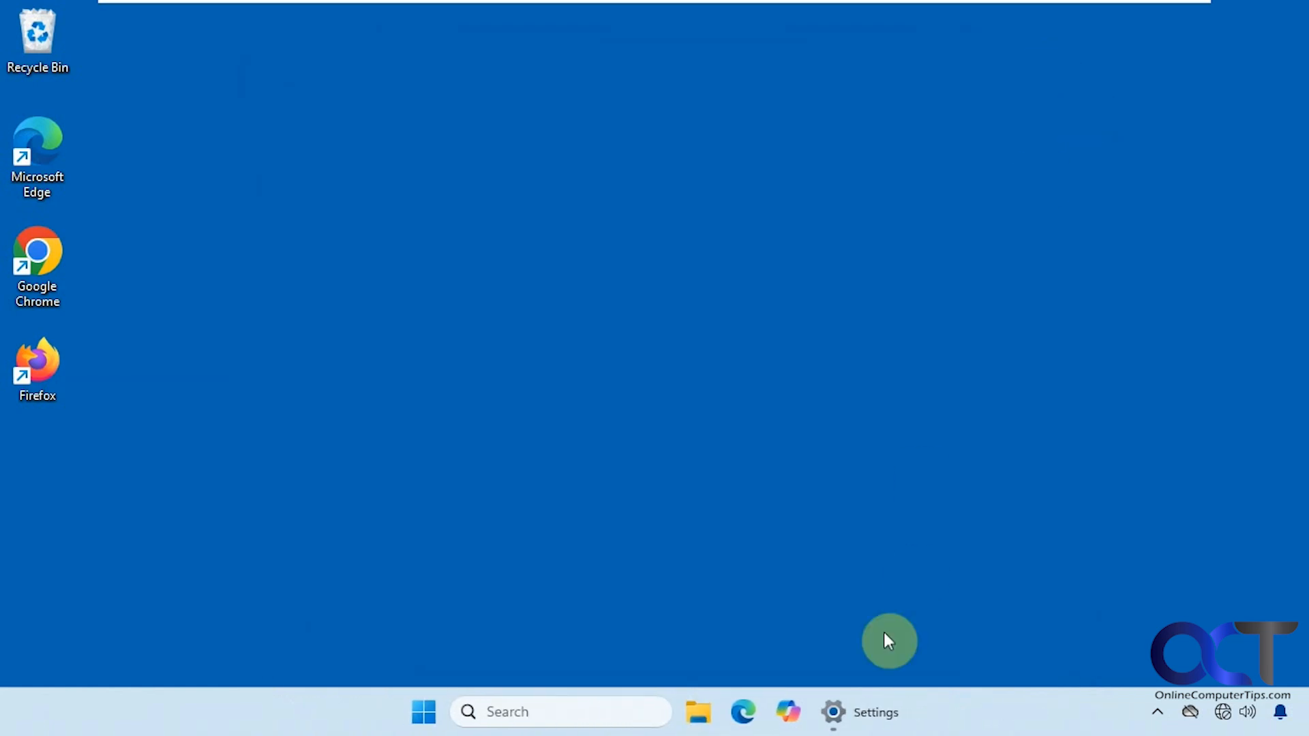
right_click(852, 710)
left_click(848, 656)
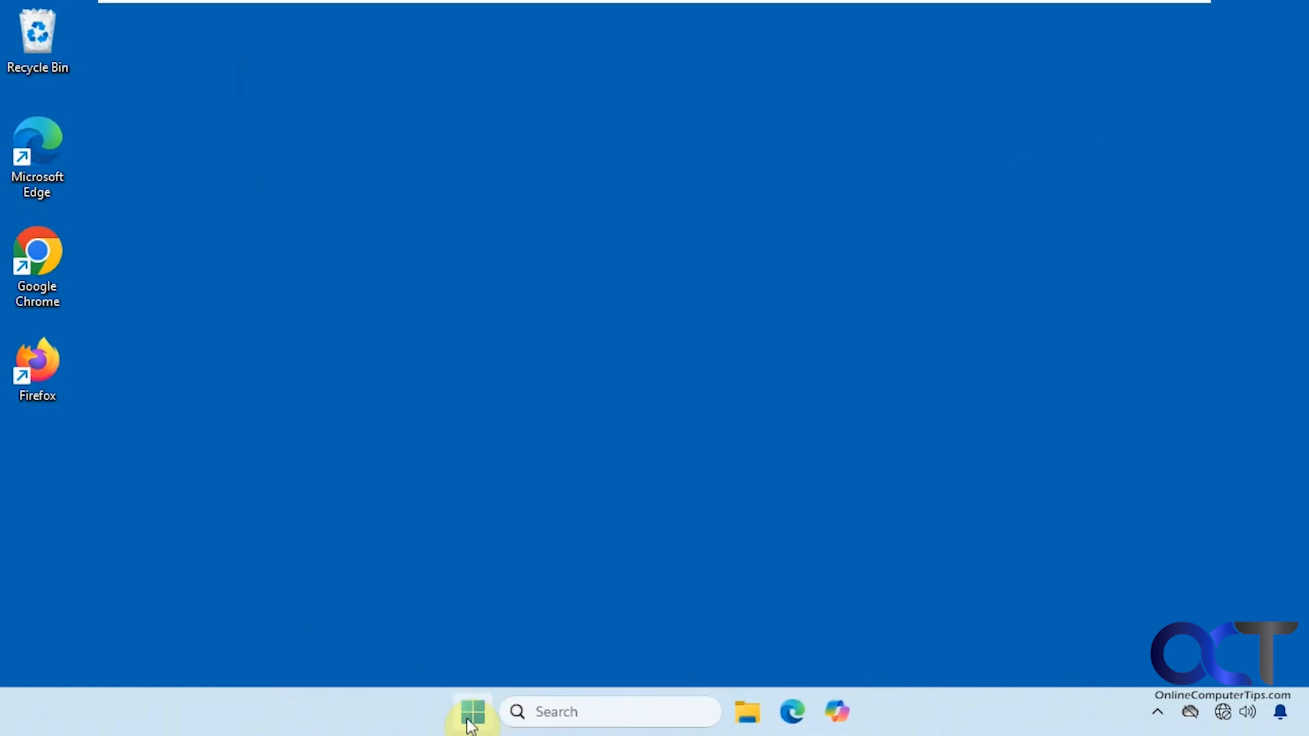
- Restart Windows from the Start menu and sign back in with the PIN
left_click(470, 711)
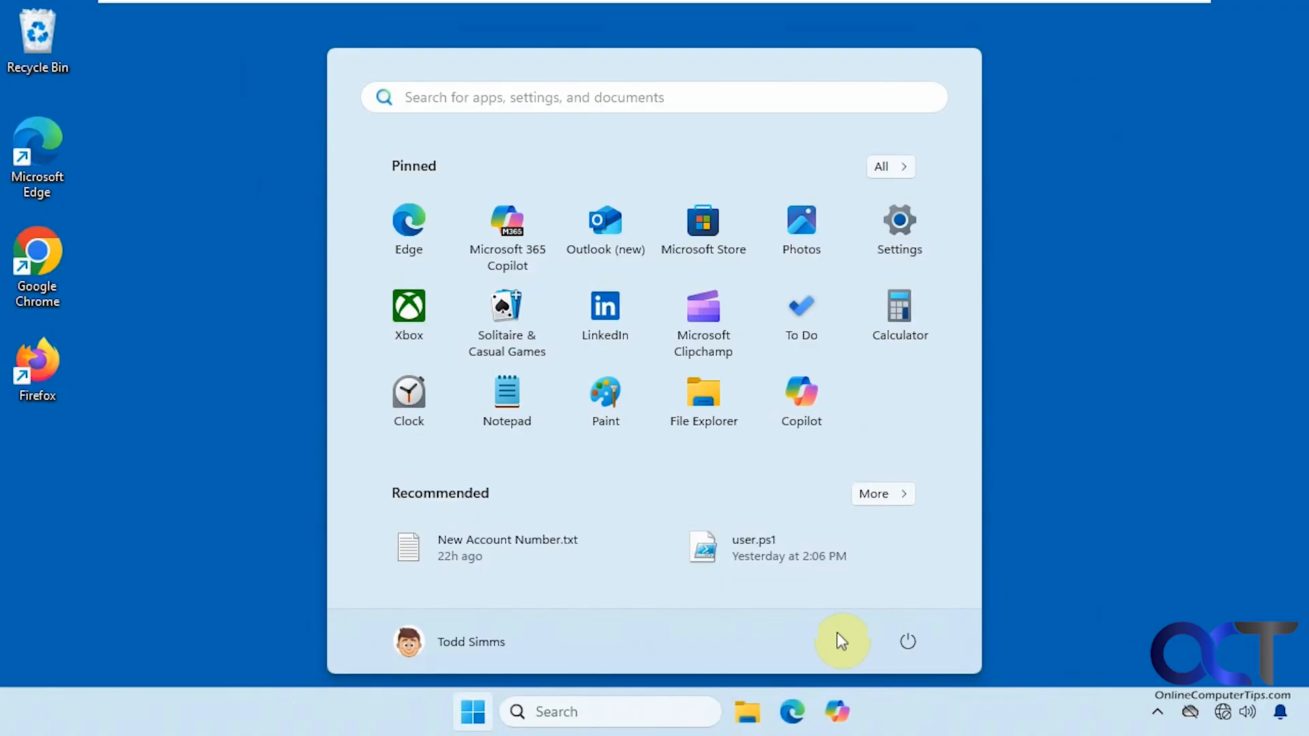
left_click(904, 637)
left_click(910, 596)
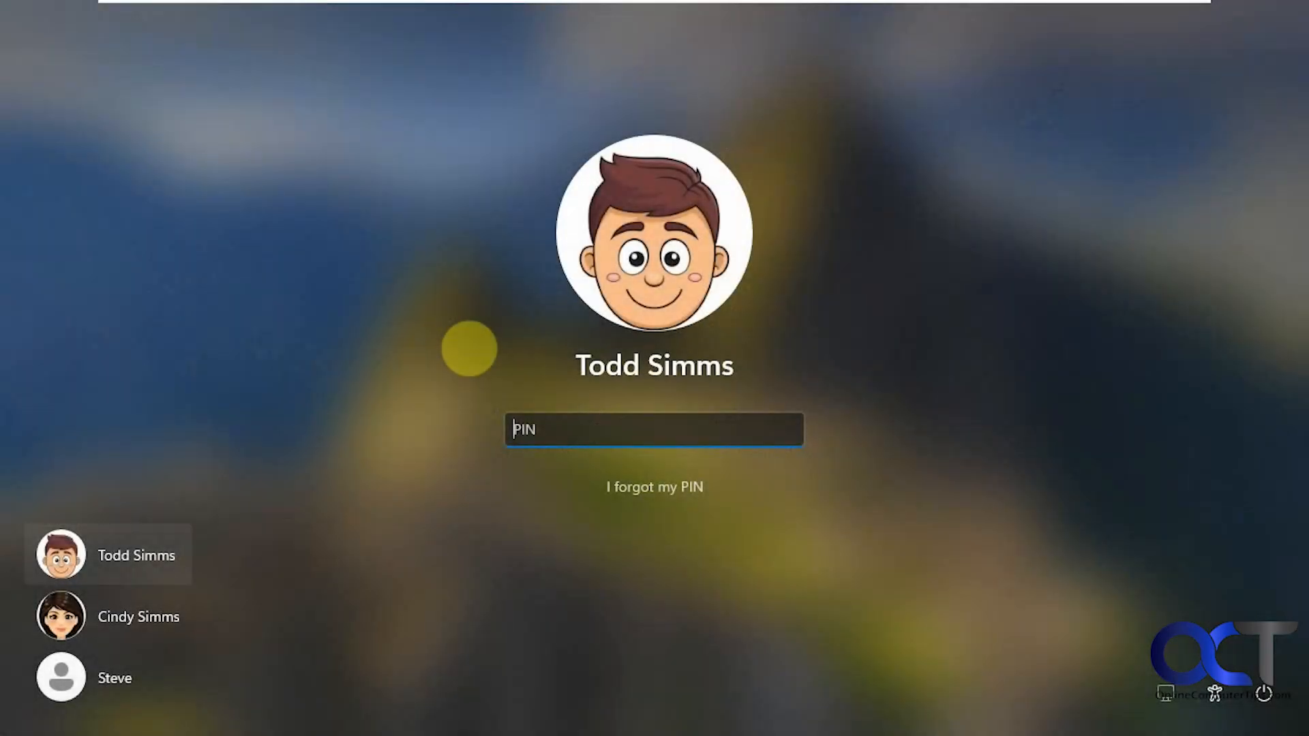
type("••••")
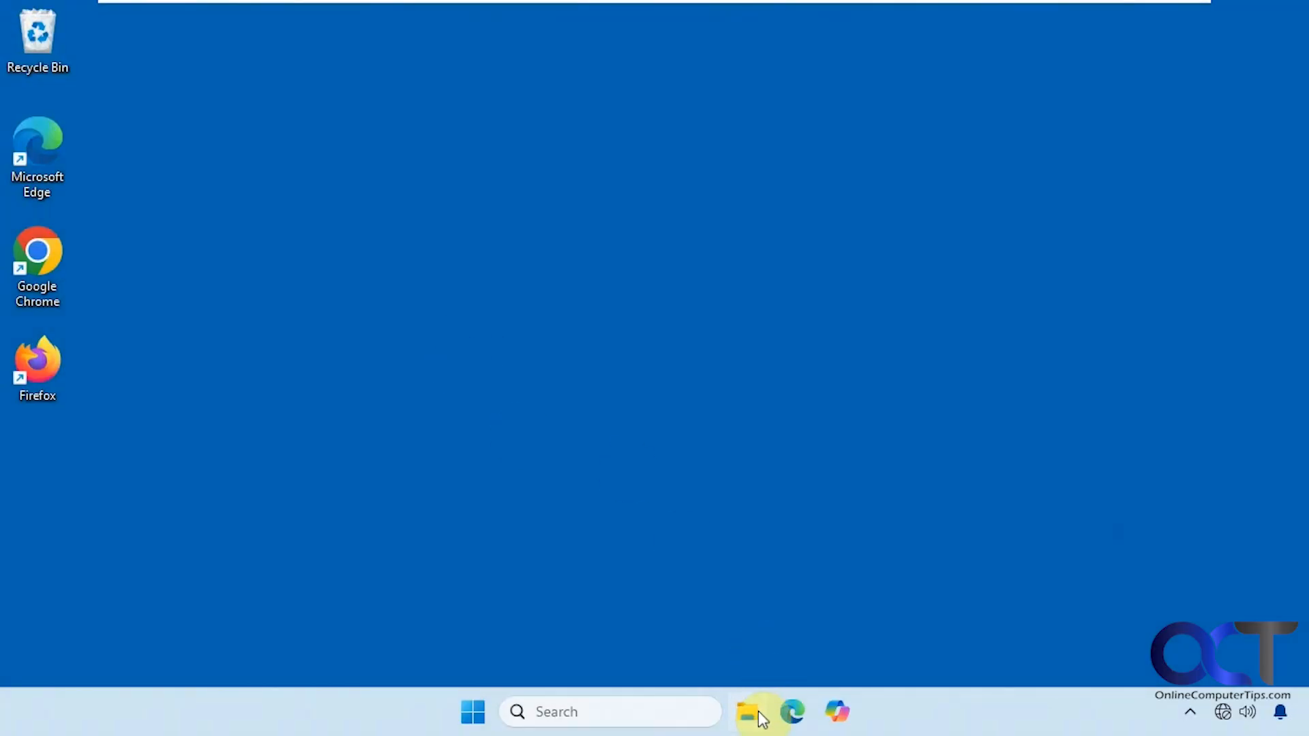
- Try opening drive Z: from This PC and dismiss the Restoring Network Connections error
left_click(756, 711)
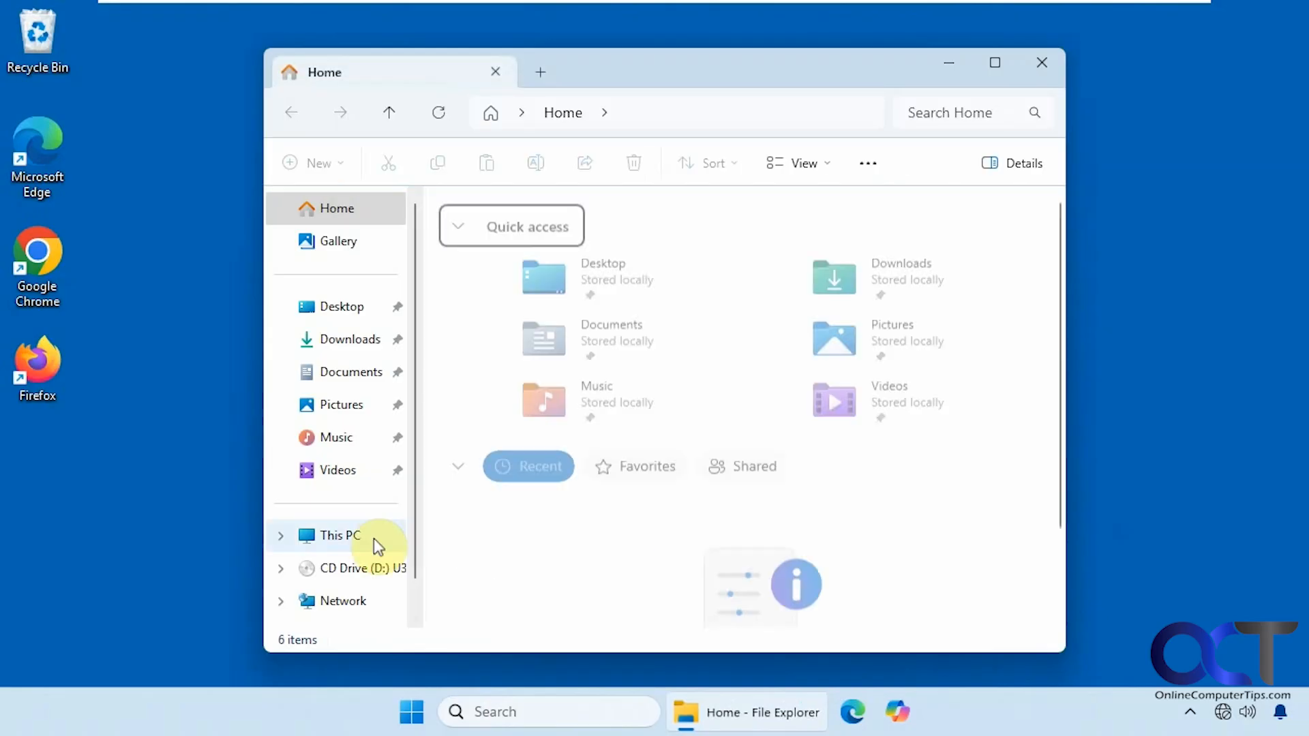
left_click(341, 535)
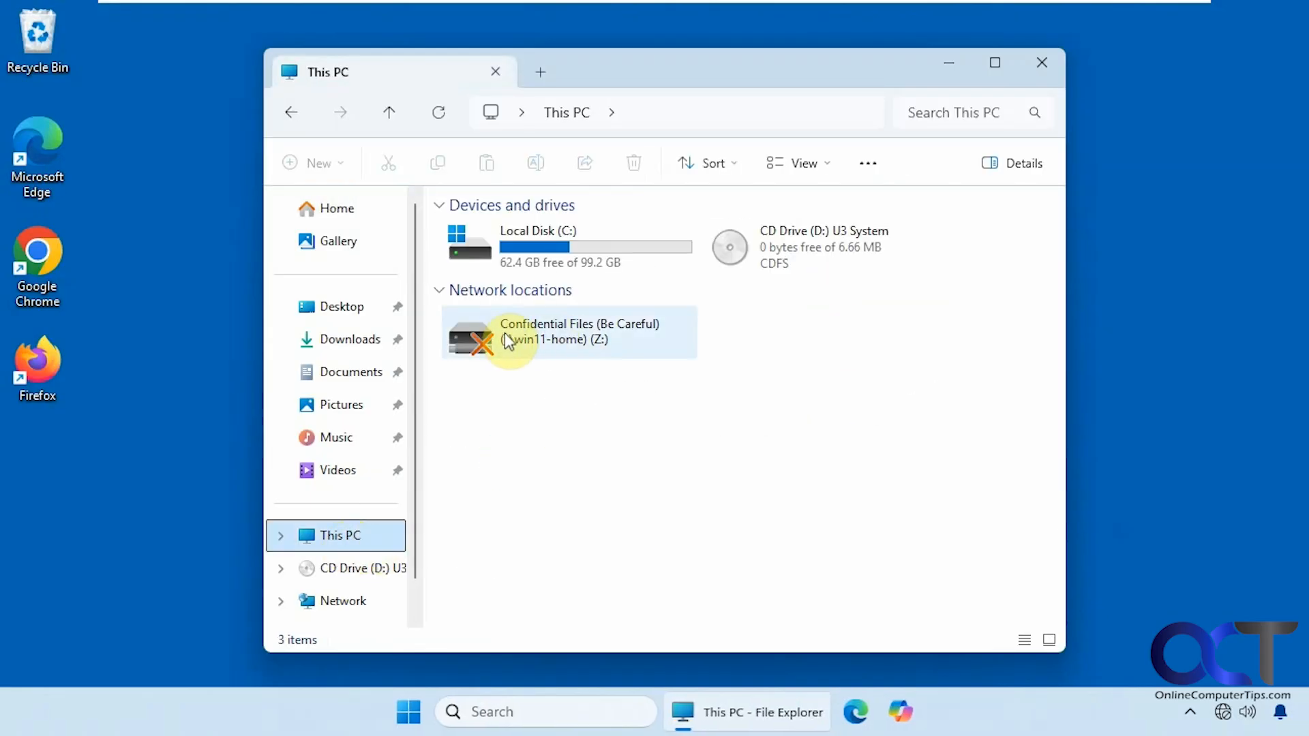
double_click(551, 338)
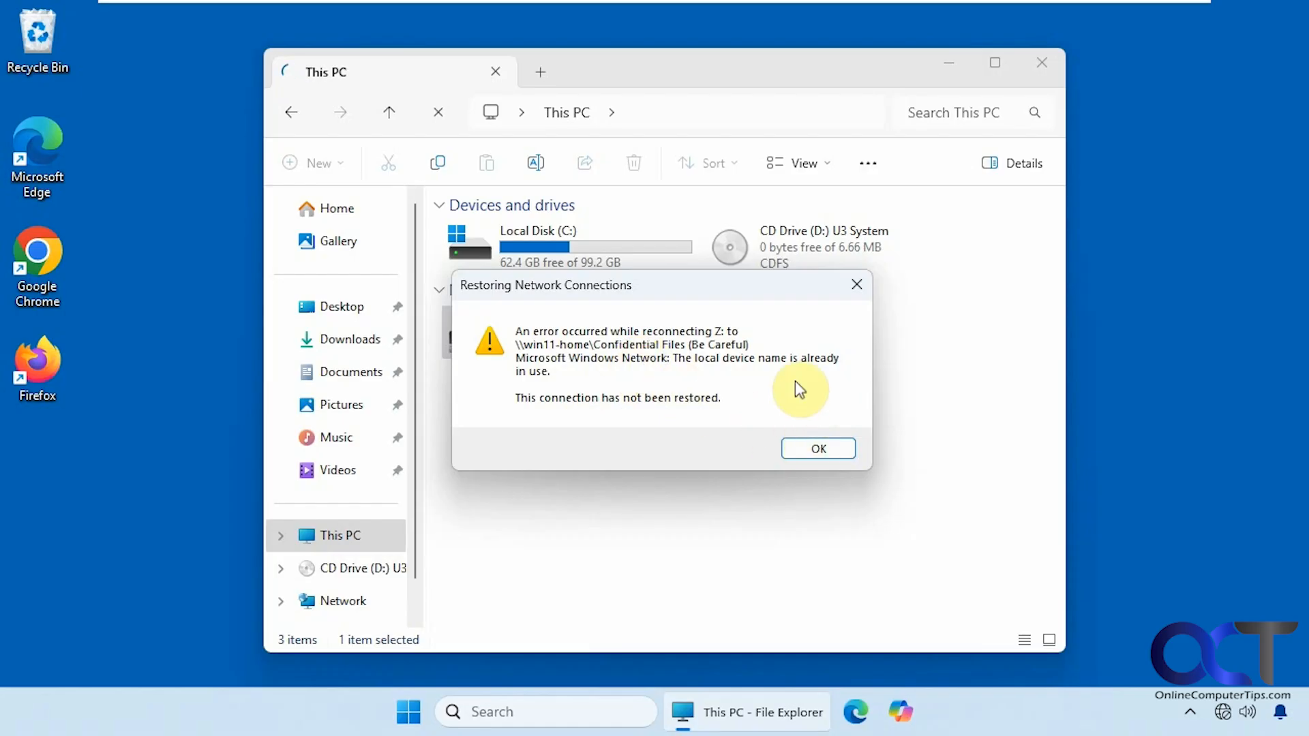
left_click(814, 448)
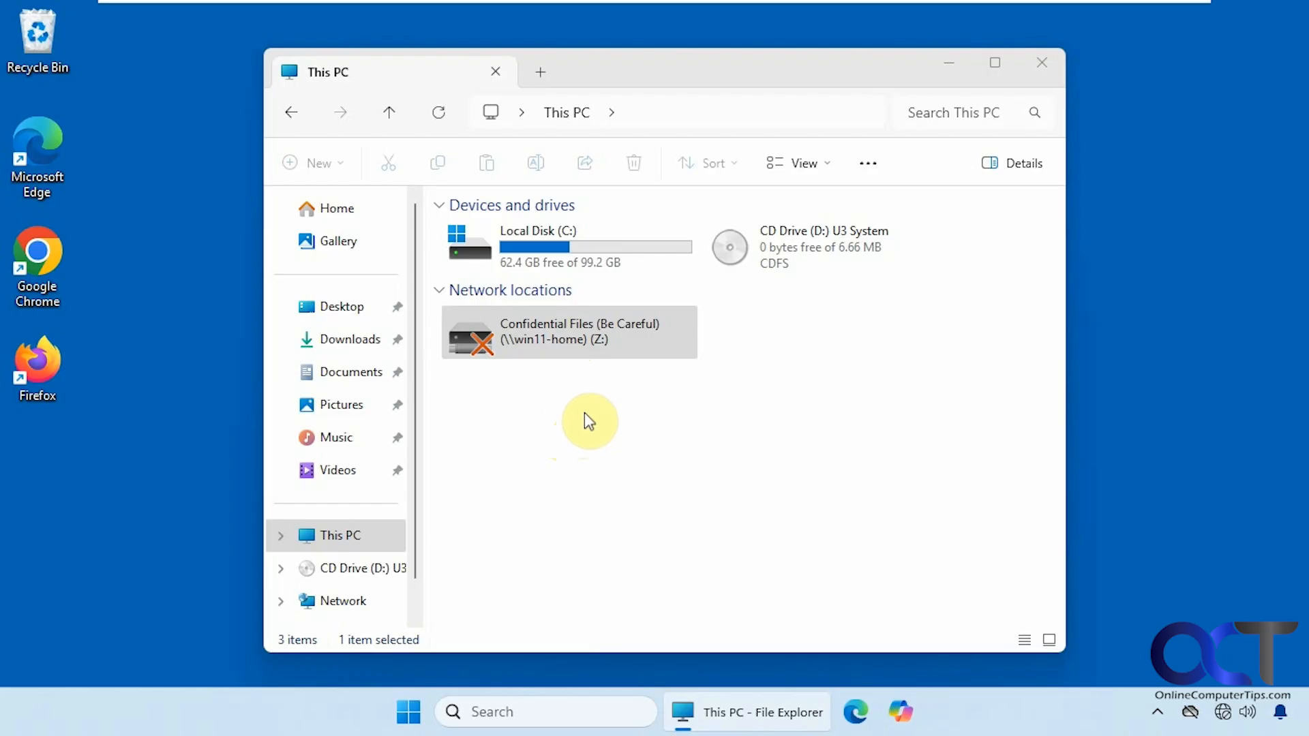
- Disconnect the broken Z: drive and return to \\win11-home from the address history
left_click(576, 344)
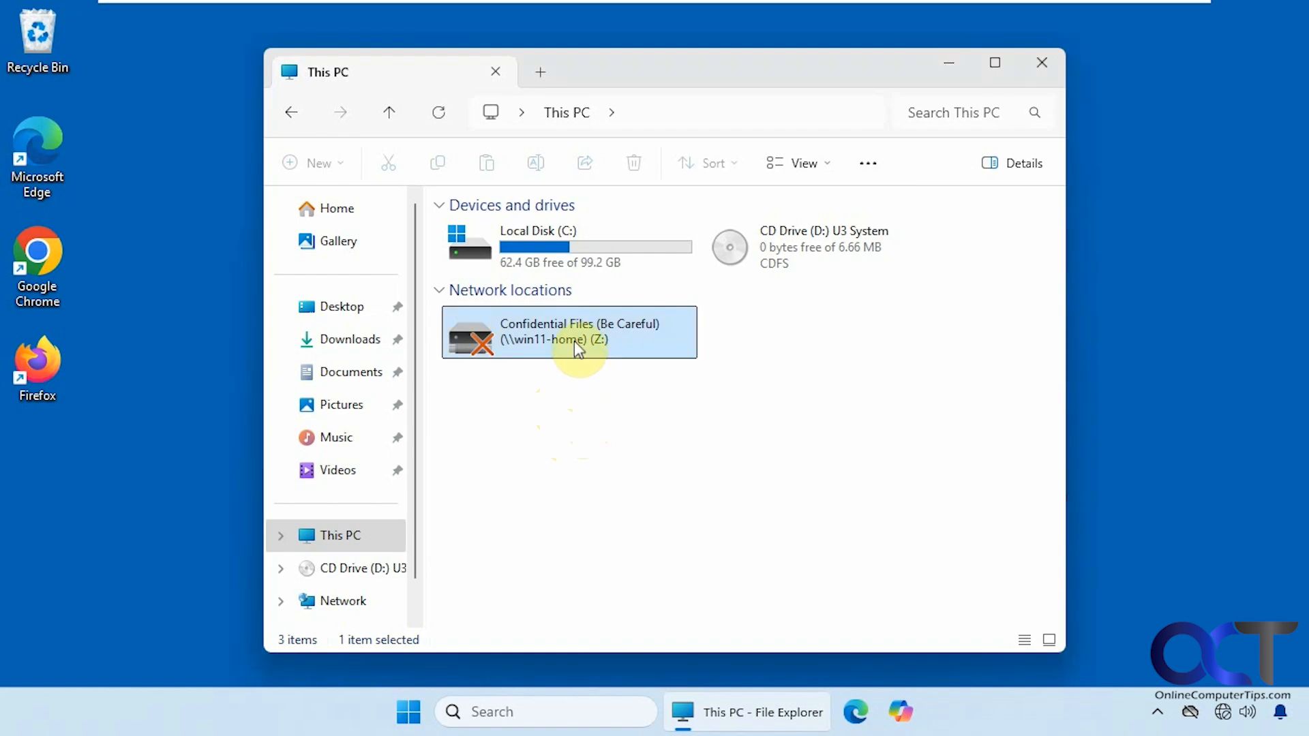
right_click(578, 349)
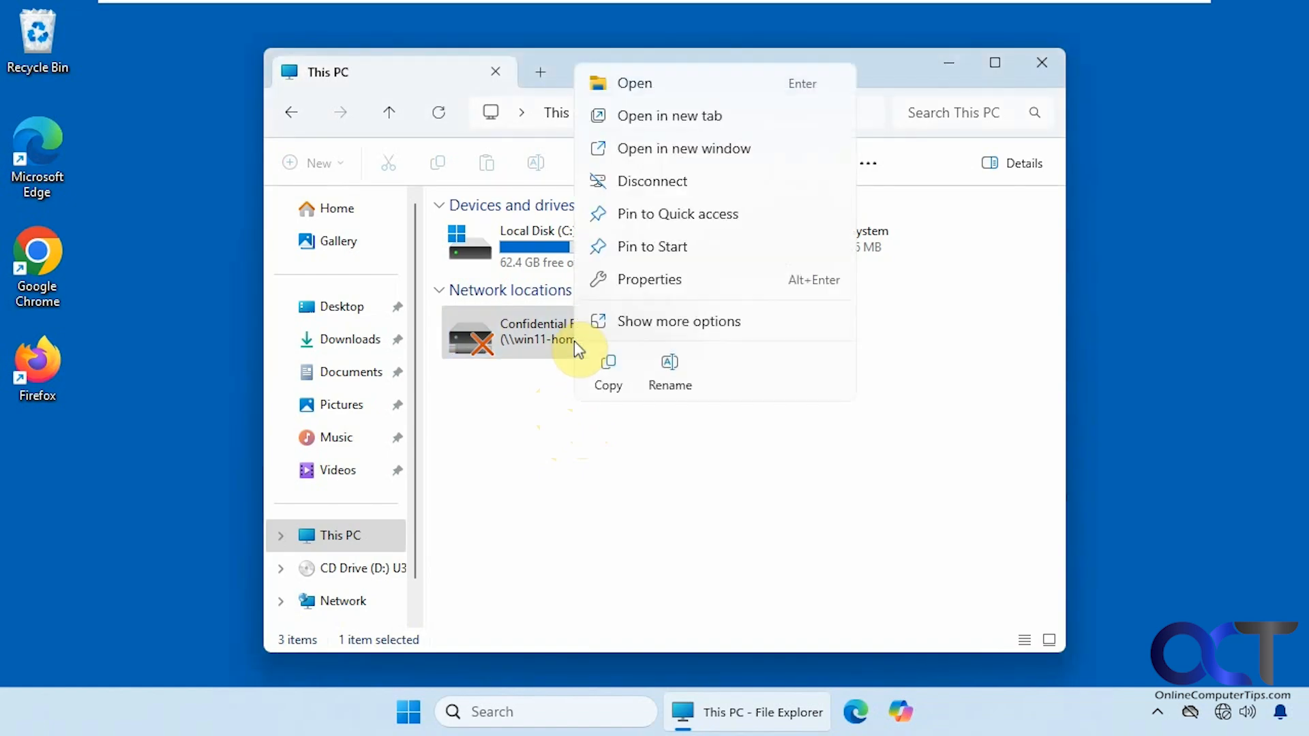
left_click(665, 191)
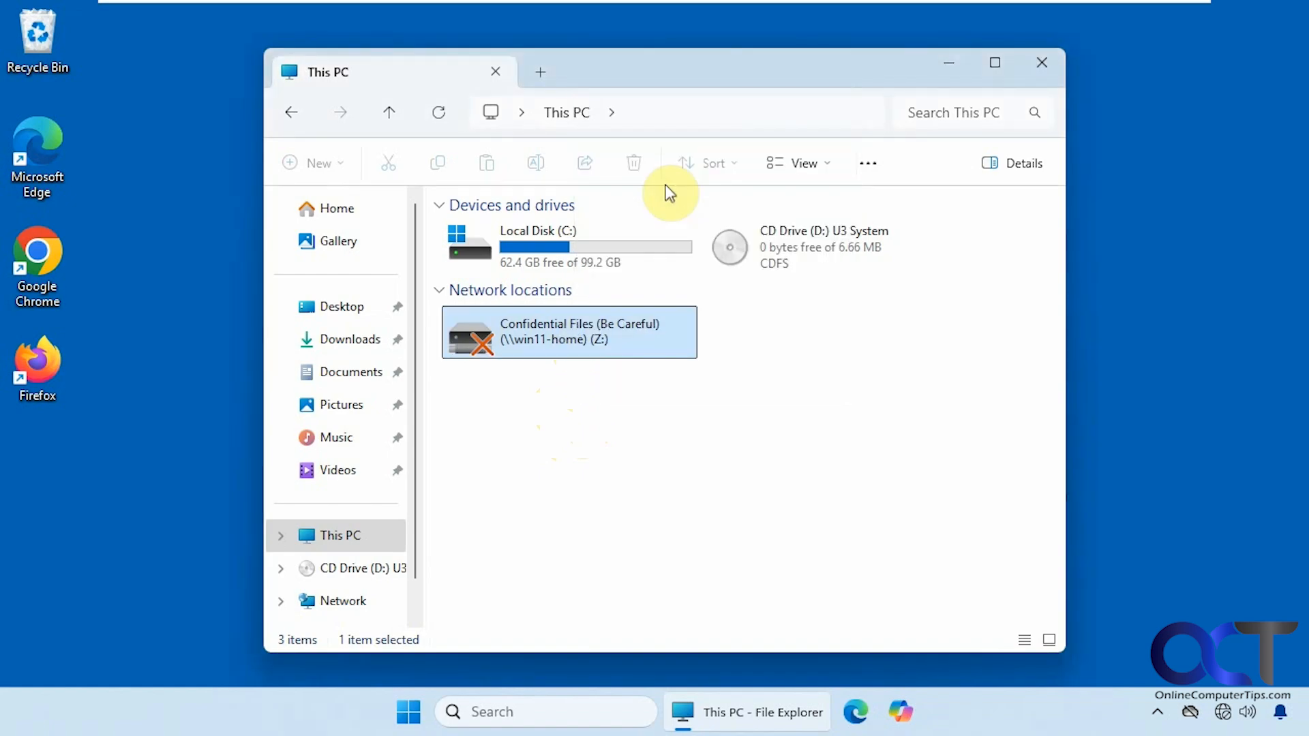
left_click(682, 109)
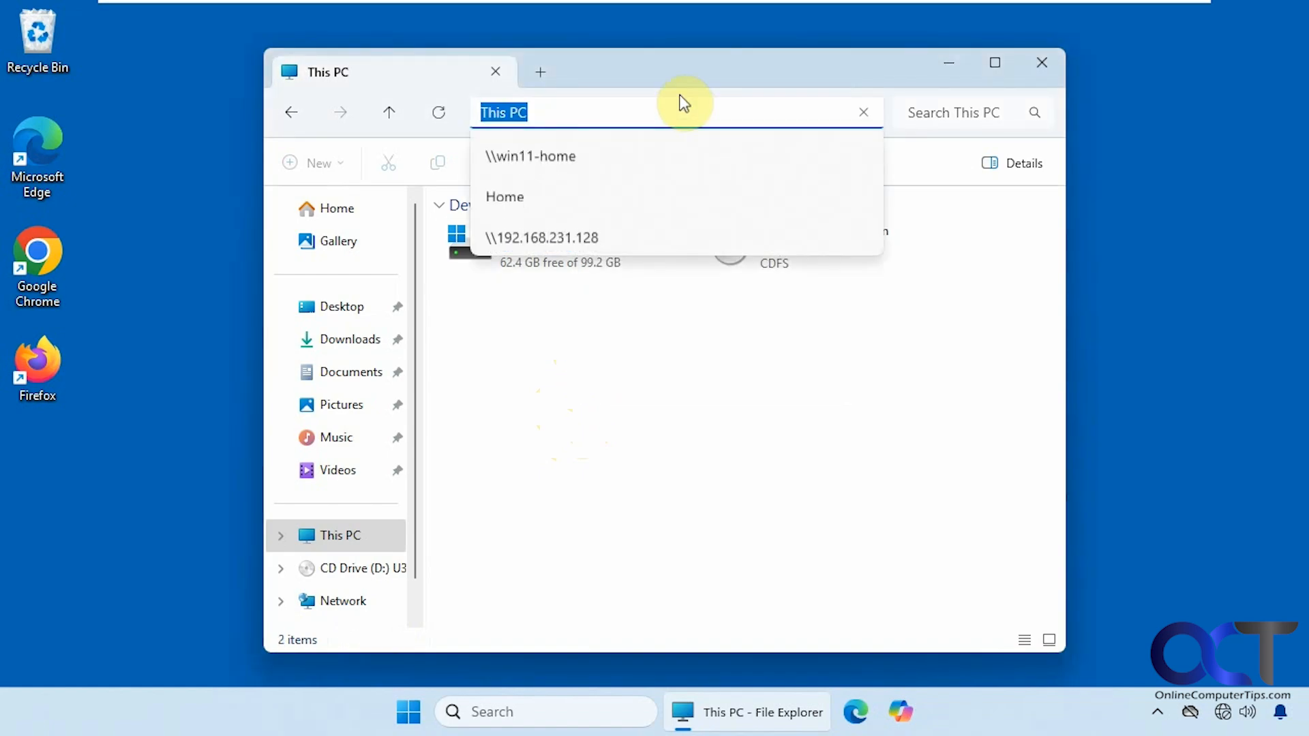
left_click(590, 154)
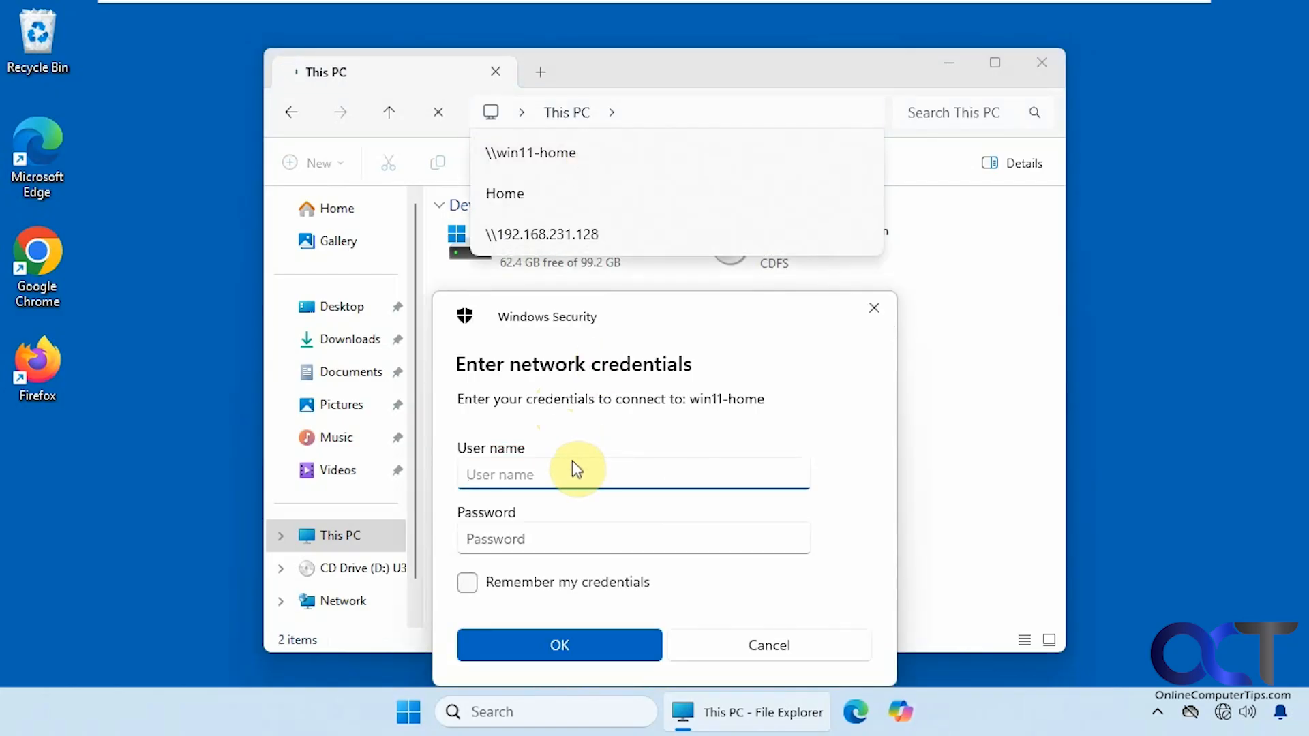
- Sign in to win11-home with Remember my credentials ticked
type("Mi")
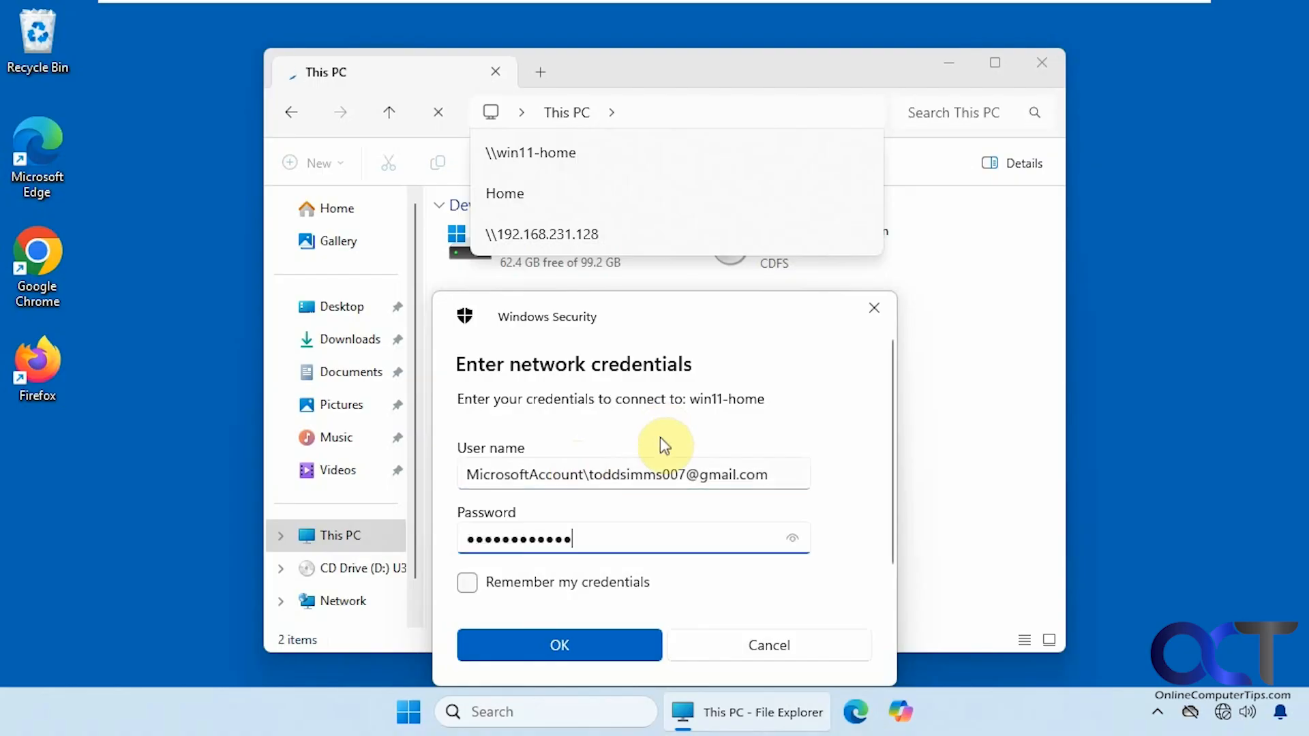
left_click(468, 583)
left_click(539, 645)
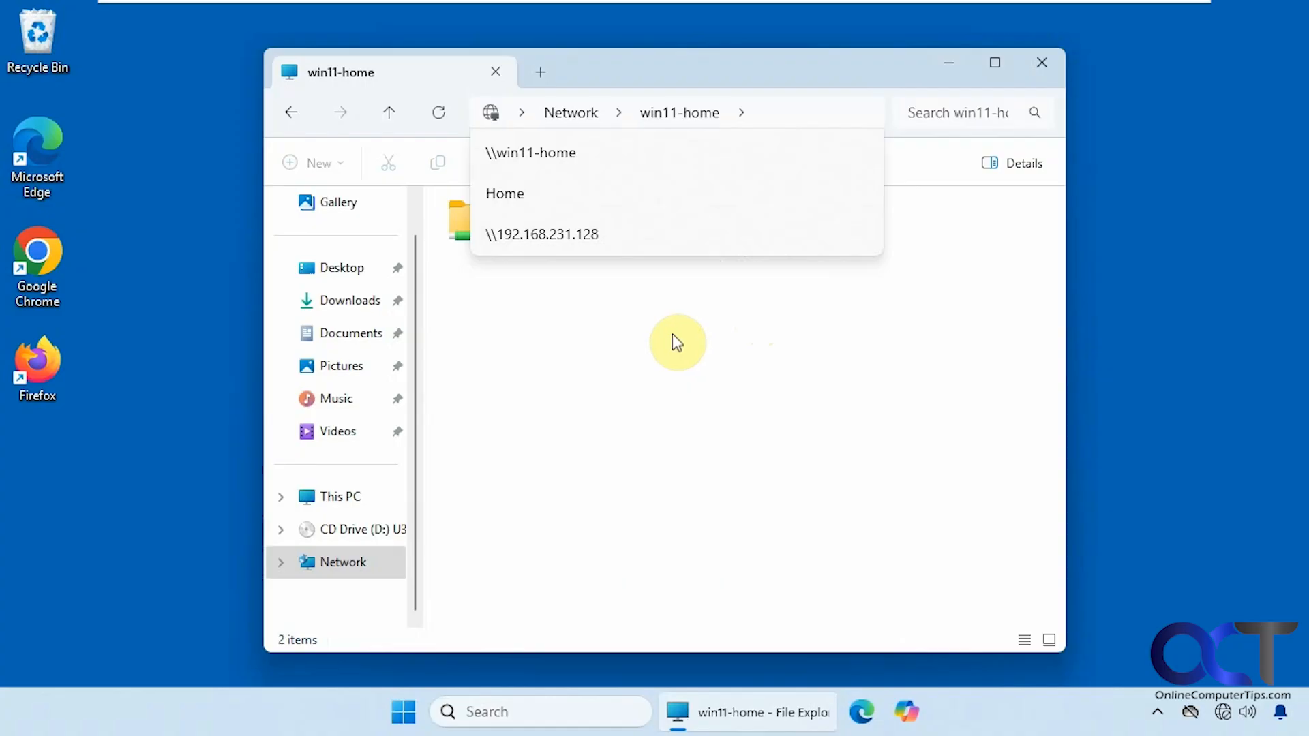
- Map Confidential Files (Be Careful) as drive Z: with Reconnect at sign-in
left_click(823, 114)
left_click(818, 58)
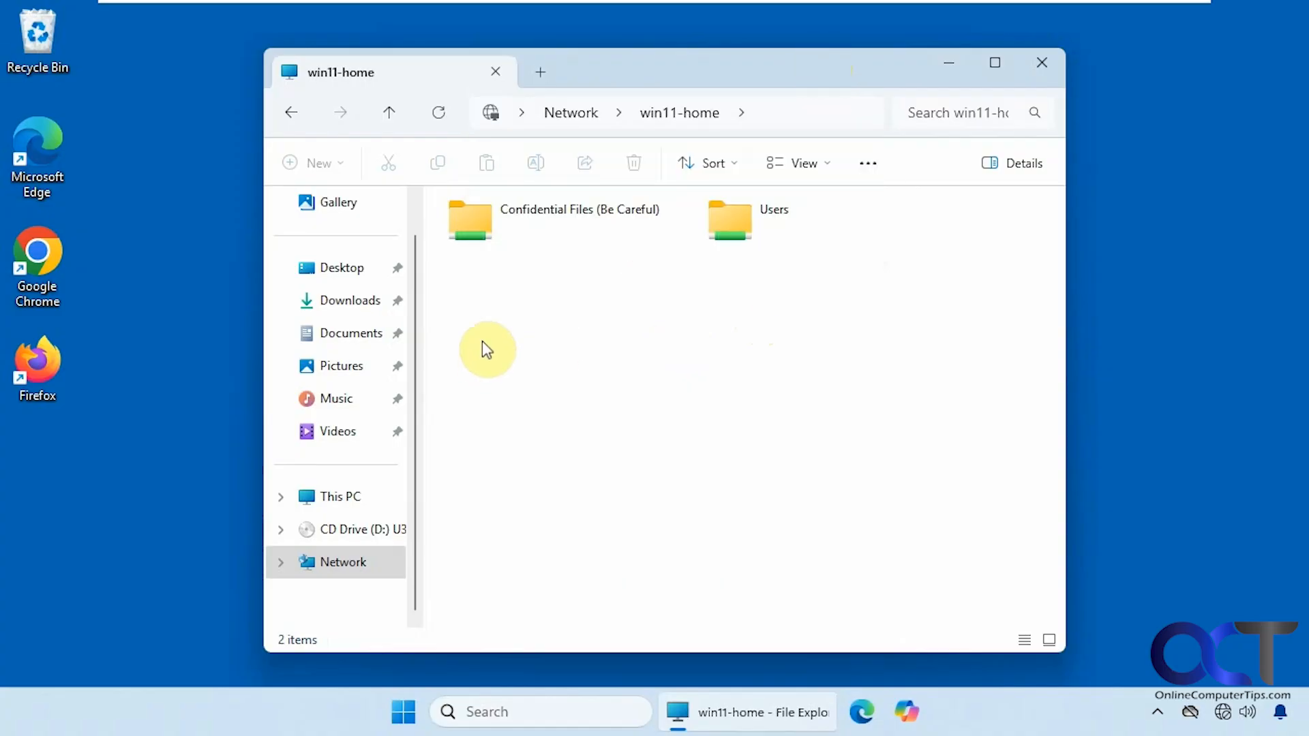
left_click(520, 222)
right_click(520, 223)
left_click(579, 386)
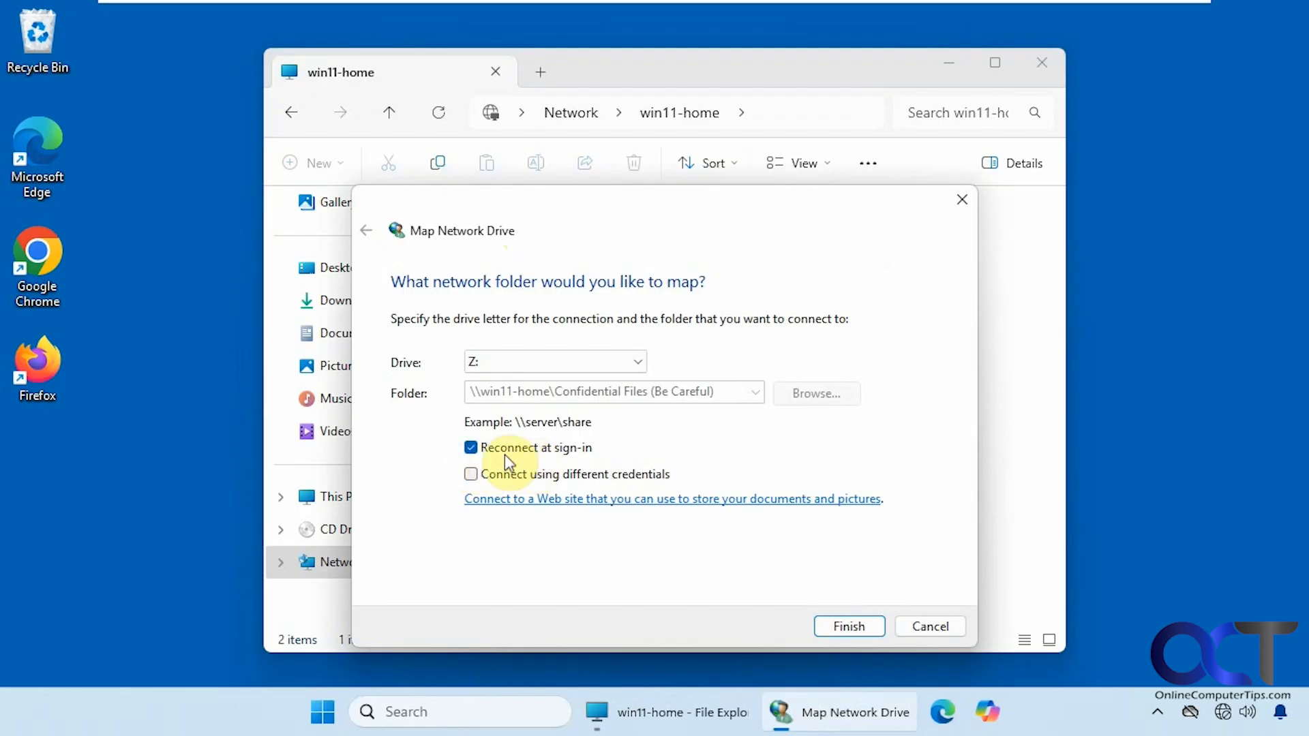
left_click(849, 626)
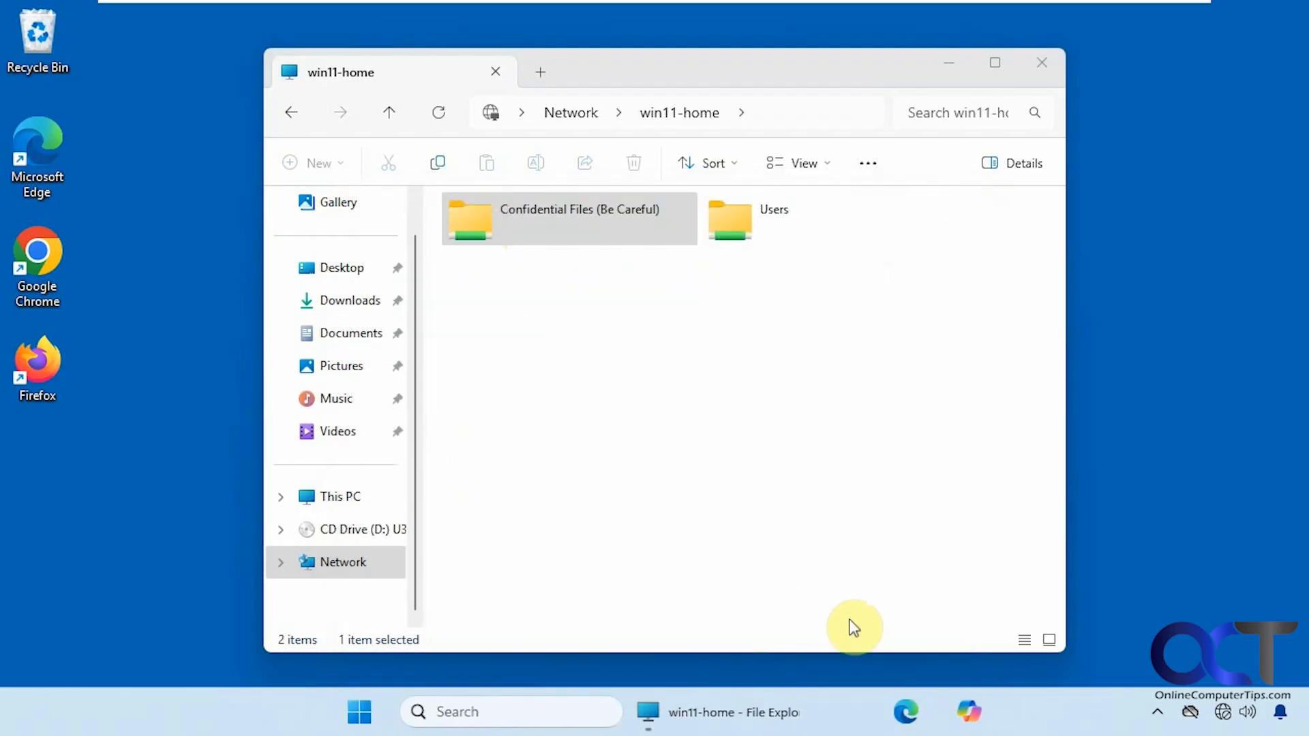
- Open Confidential Files (Z:) from This PC to confirm its 9 items, then close it
left_click(380, 563)
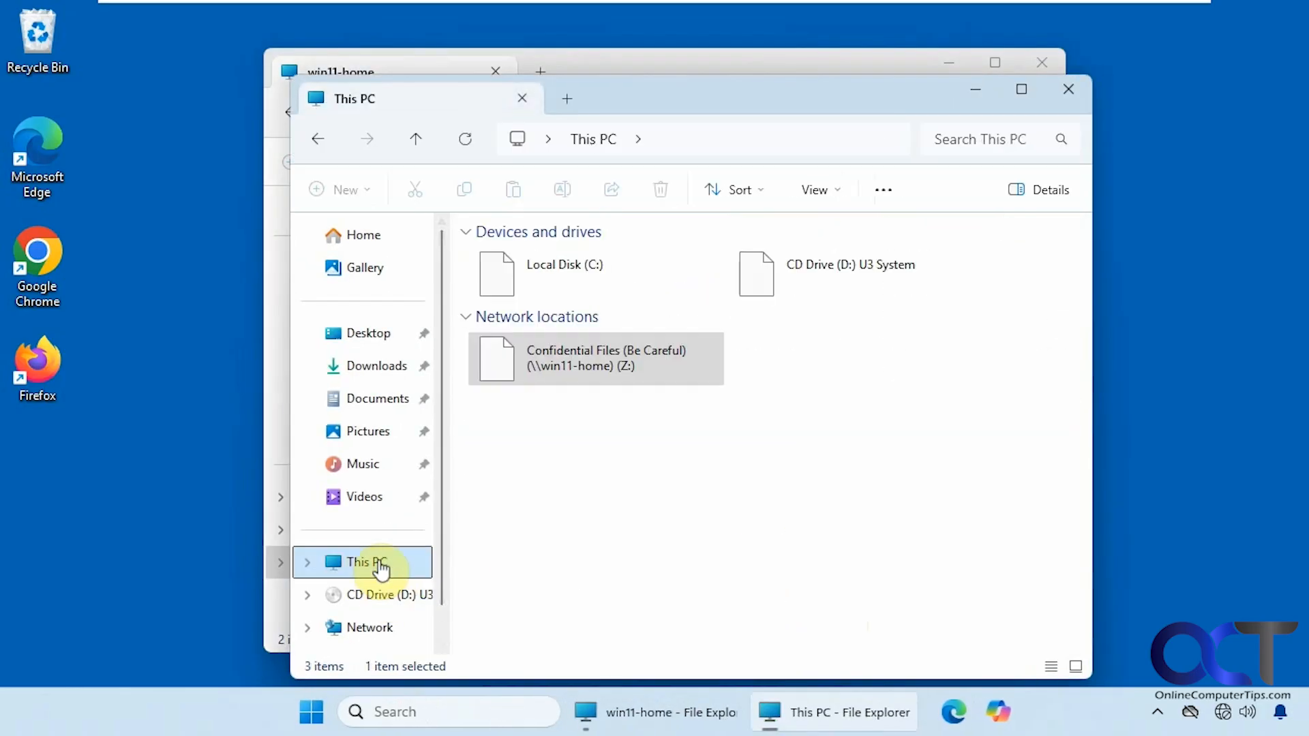
double_click(575, 369)
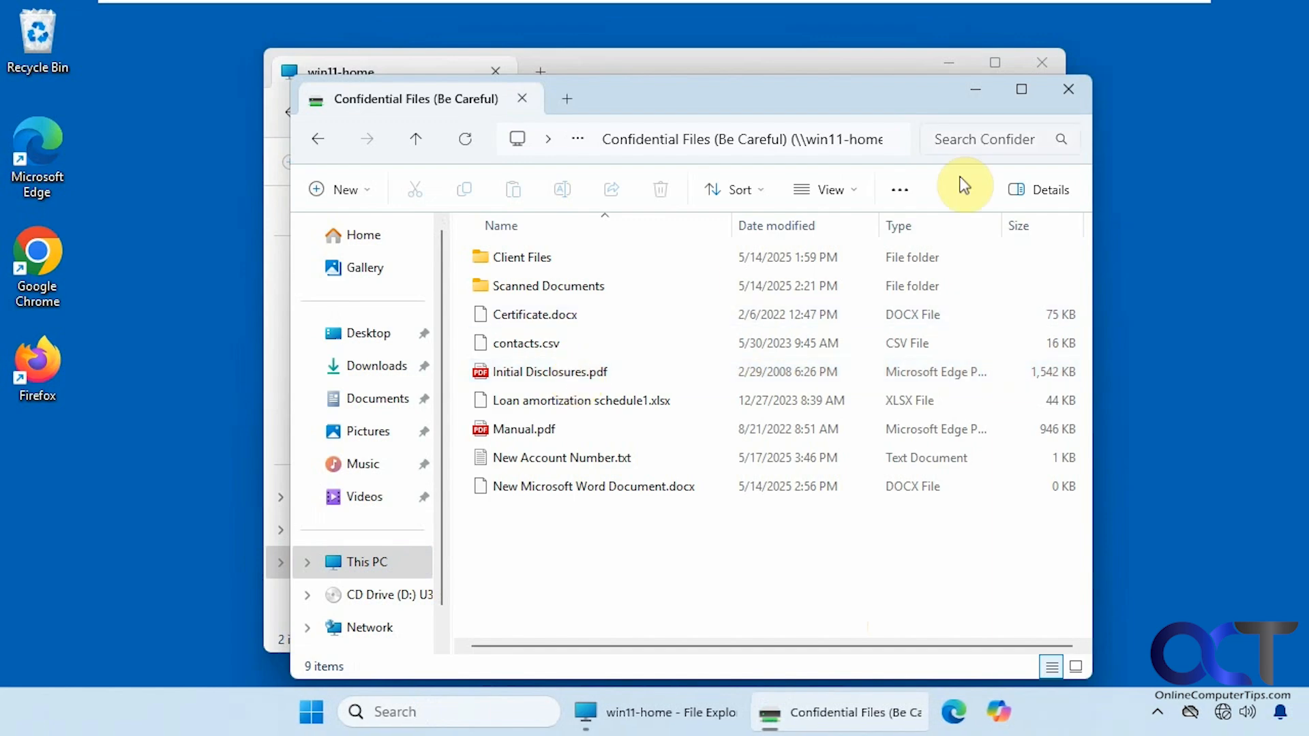
left_click(1068, 89)
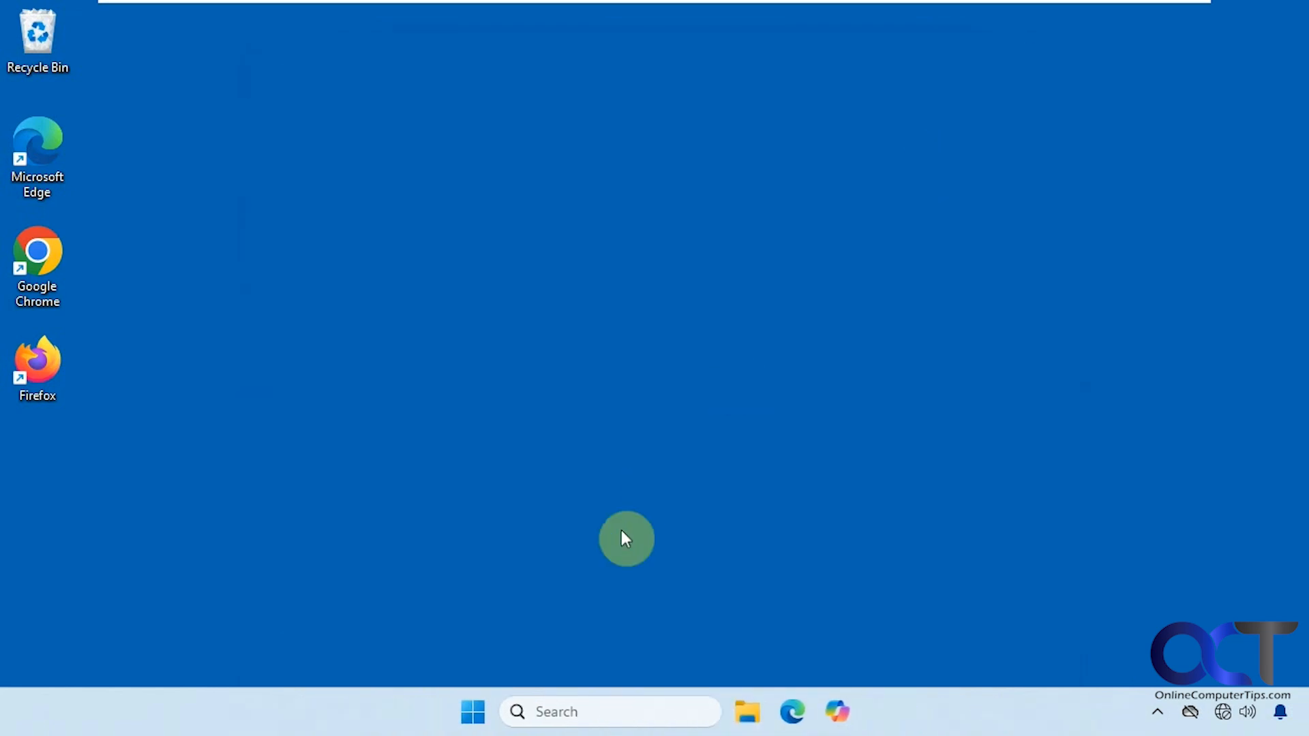
- Restart Windows from Start > Power and sign back in with the PIN
left_click(477, 710)
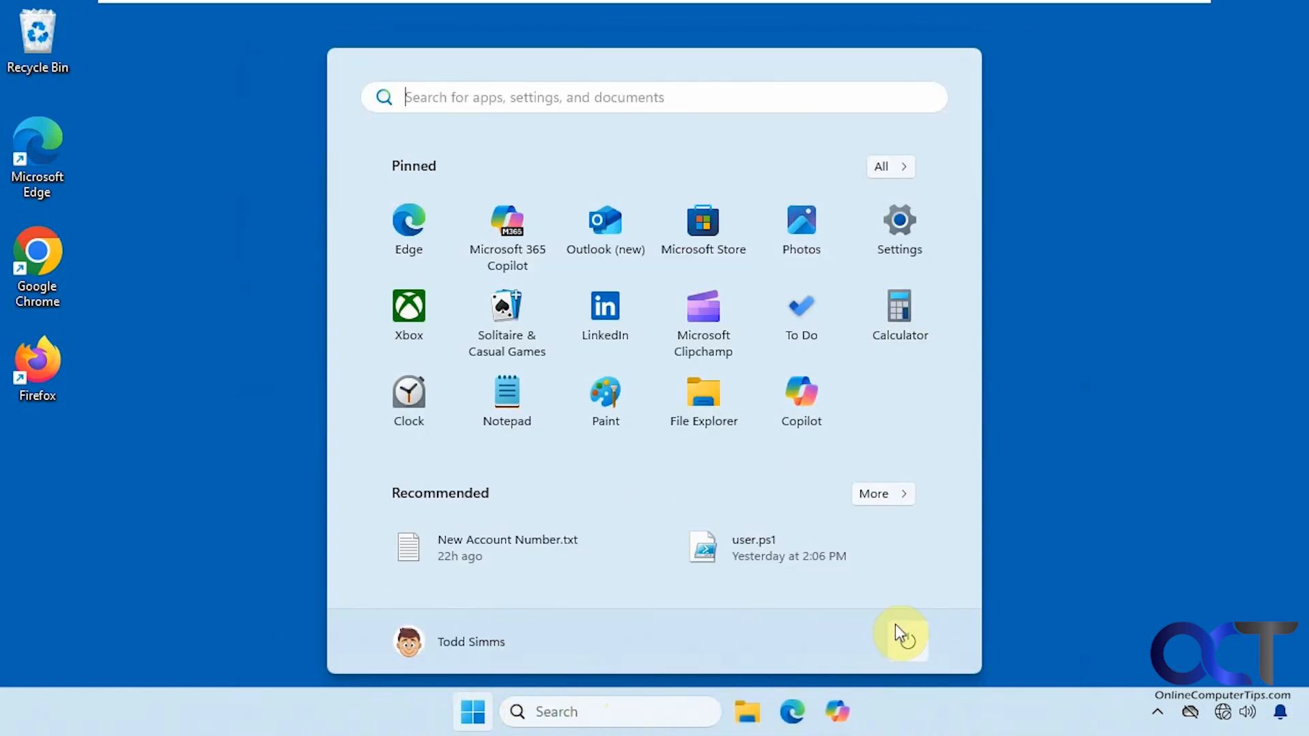
left_click(897, 630)
left_click(893, 596)
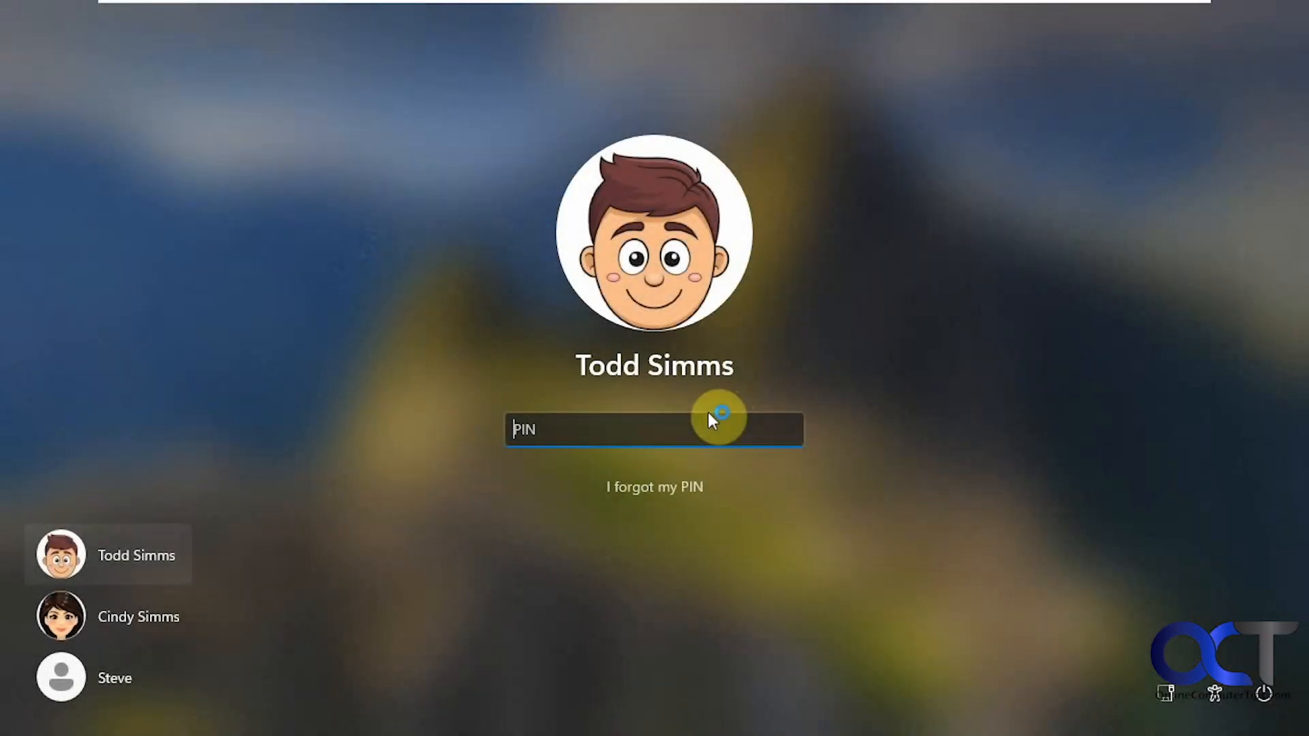
type("••••")
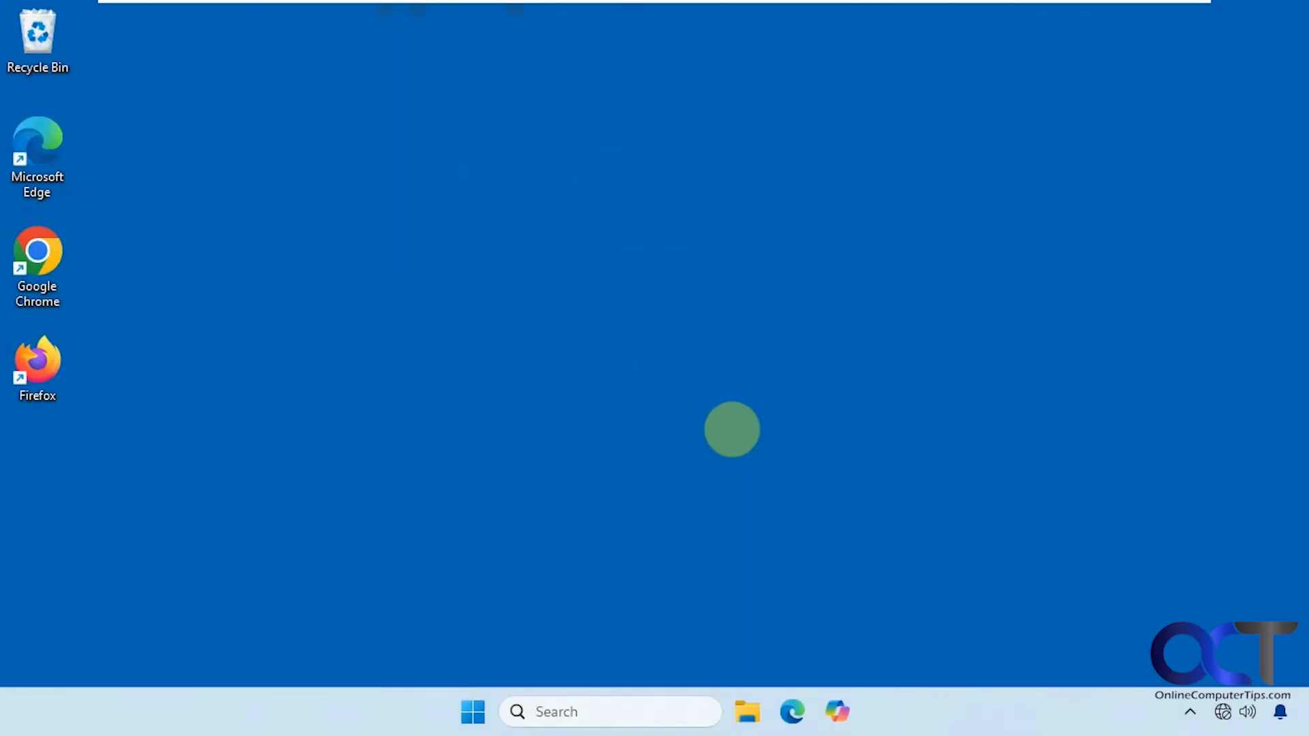
- Open the Confidential Files Z: drive from This PC, then return to the drives overview
left_click(746, 716)
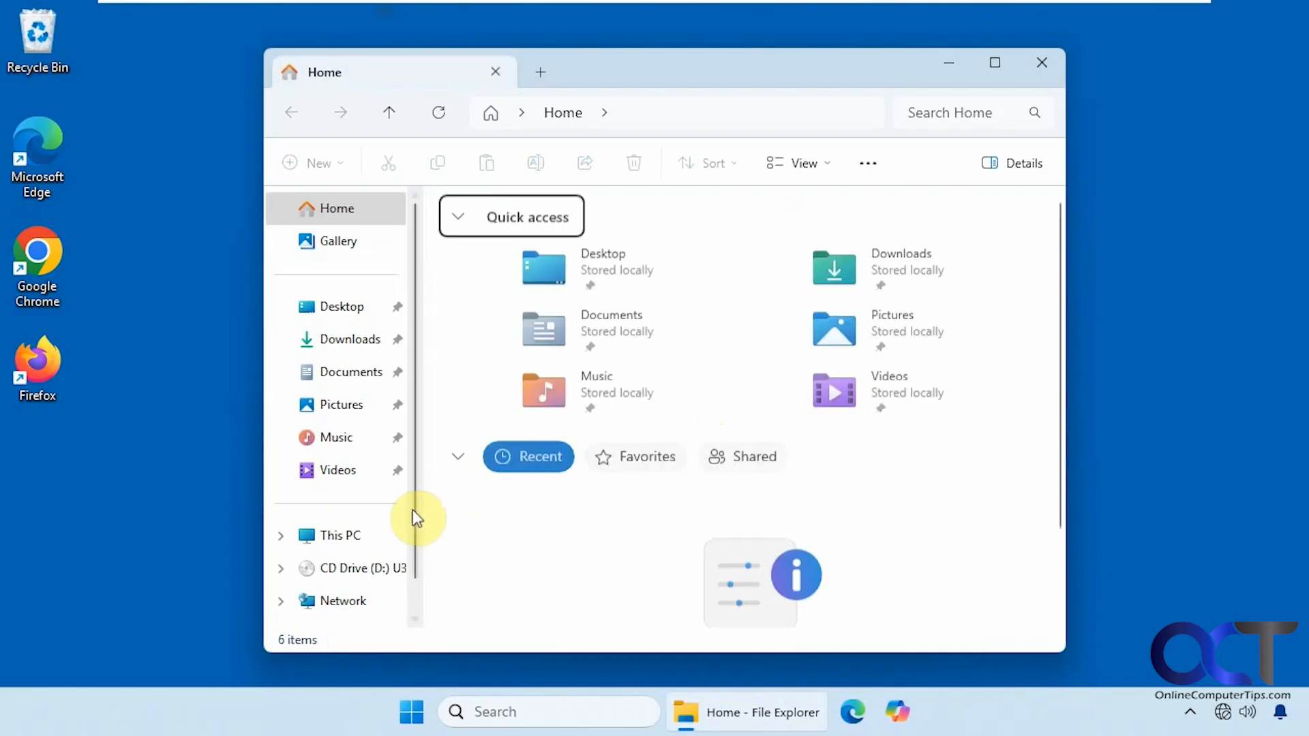
left_click(345, 535)
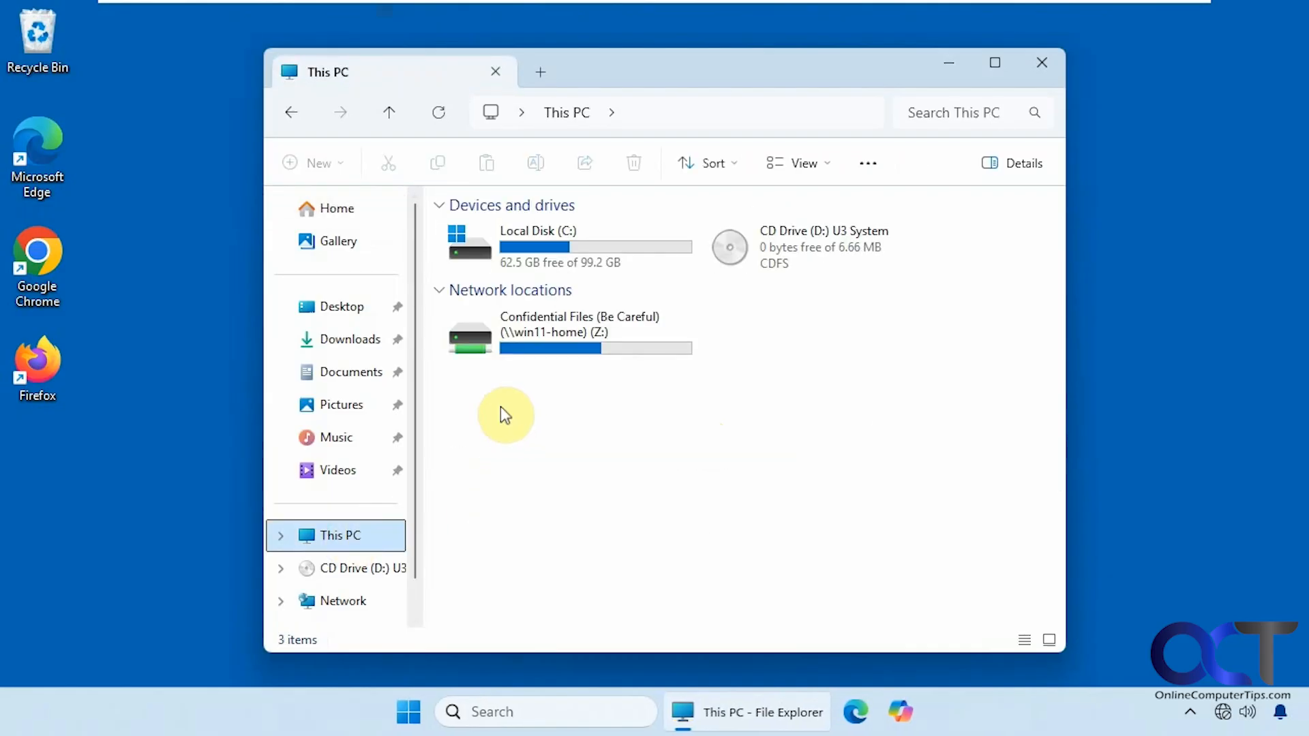
double_click(544, 338)
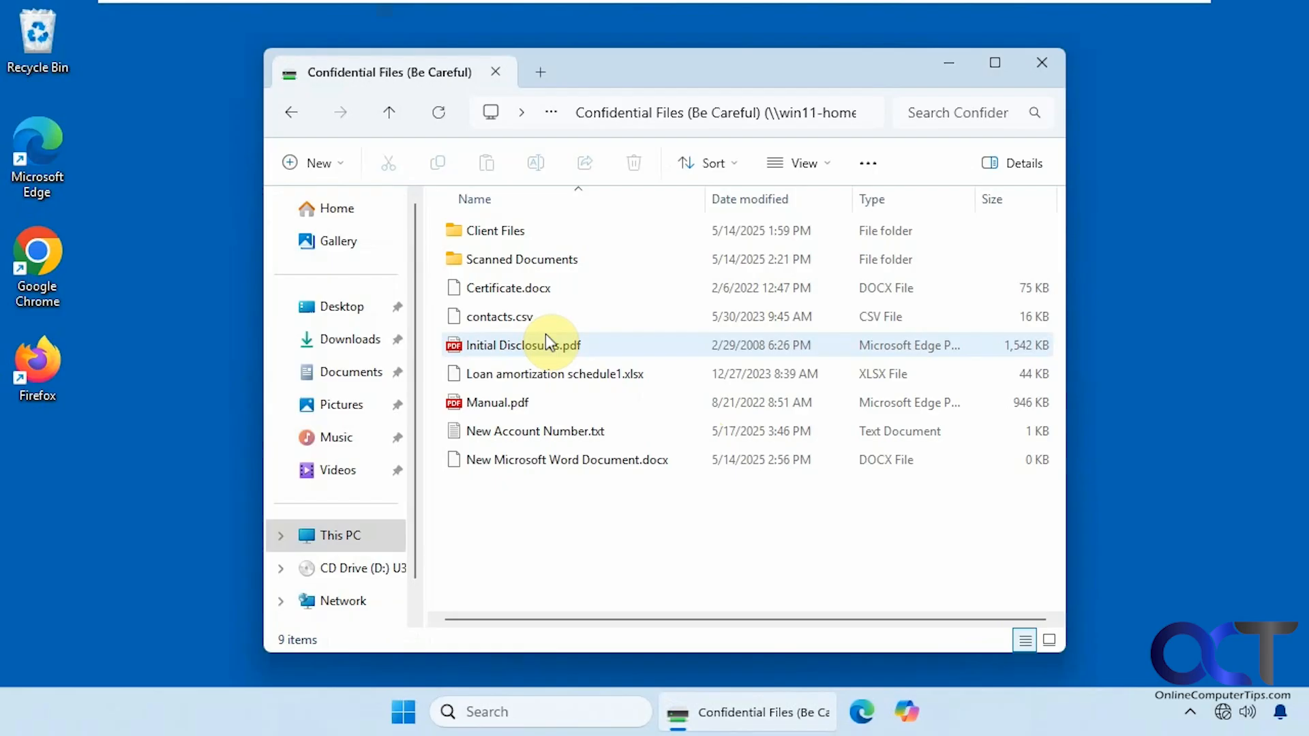
left_click(293, 111)
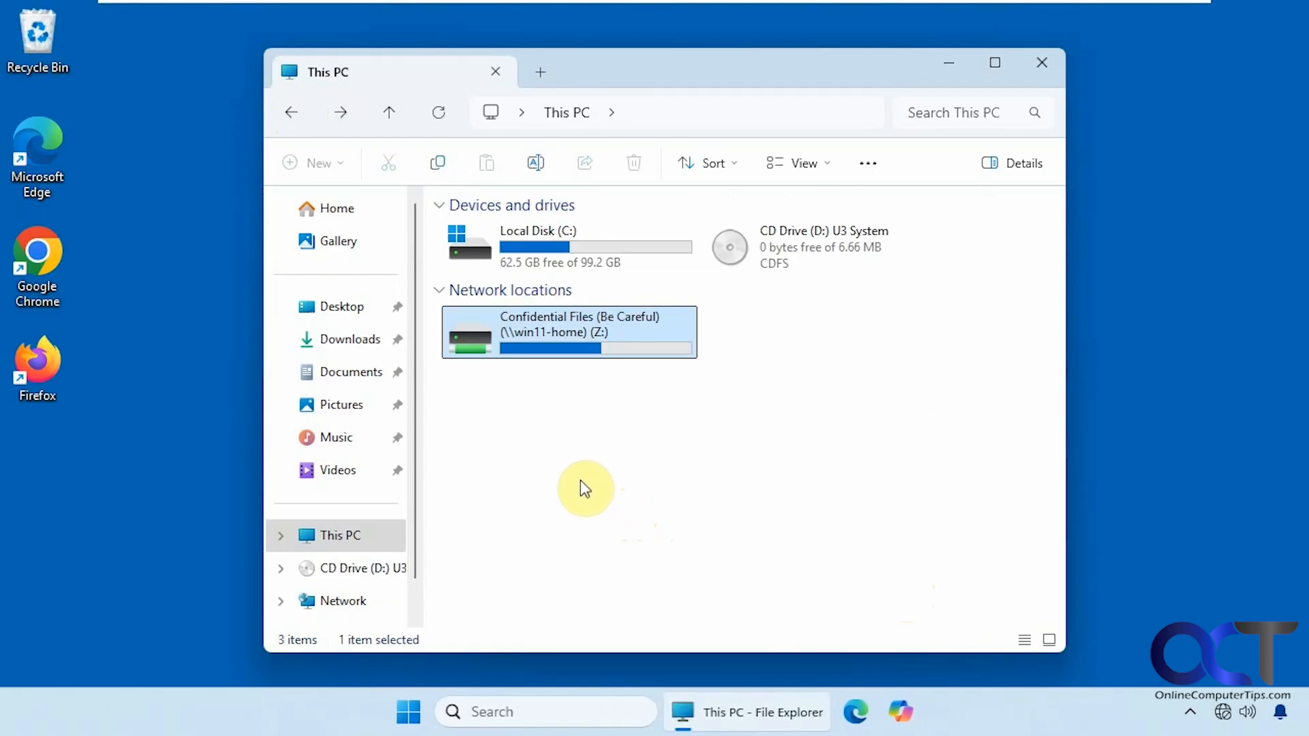
- Disconnect the Z: network drive and go to \\win11-home via the address bar
right_click(548, 337)
left_click(614, 466)
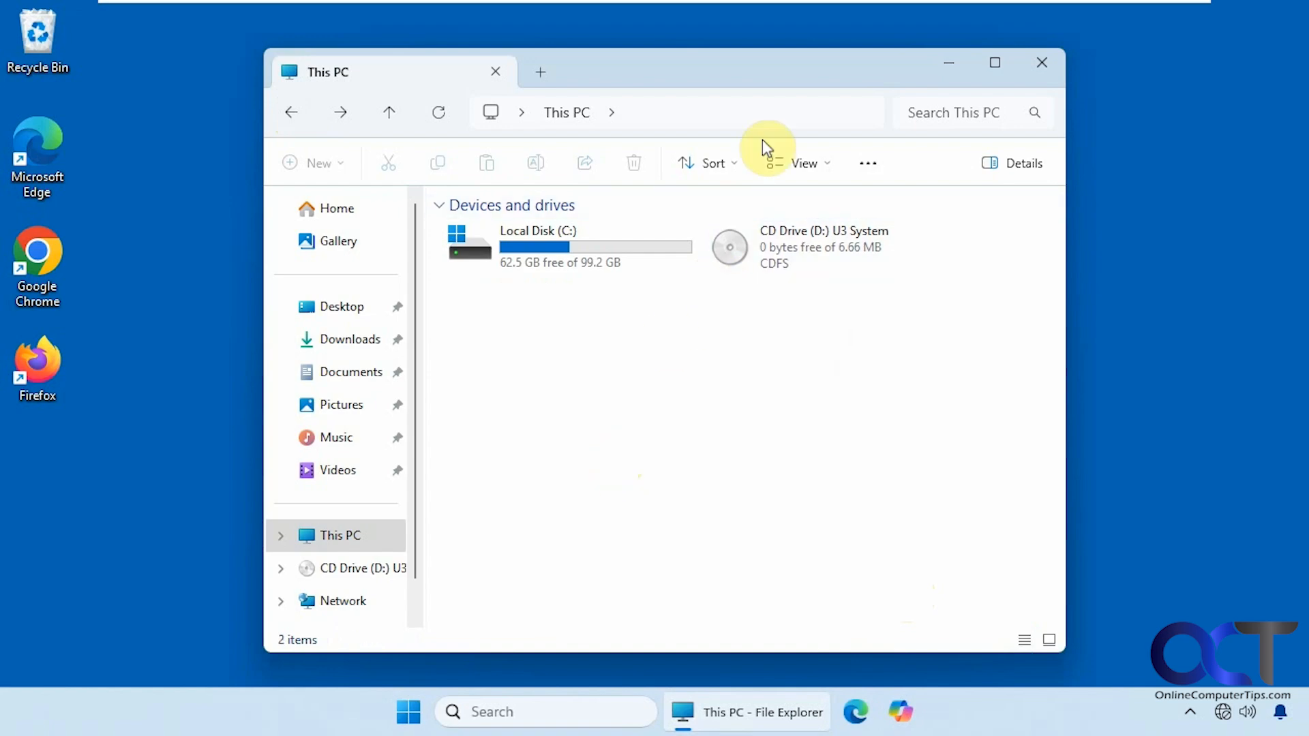
left_click(763, 109)
left_click(649, 157)
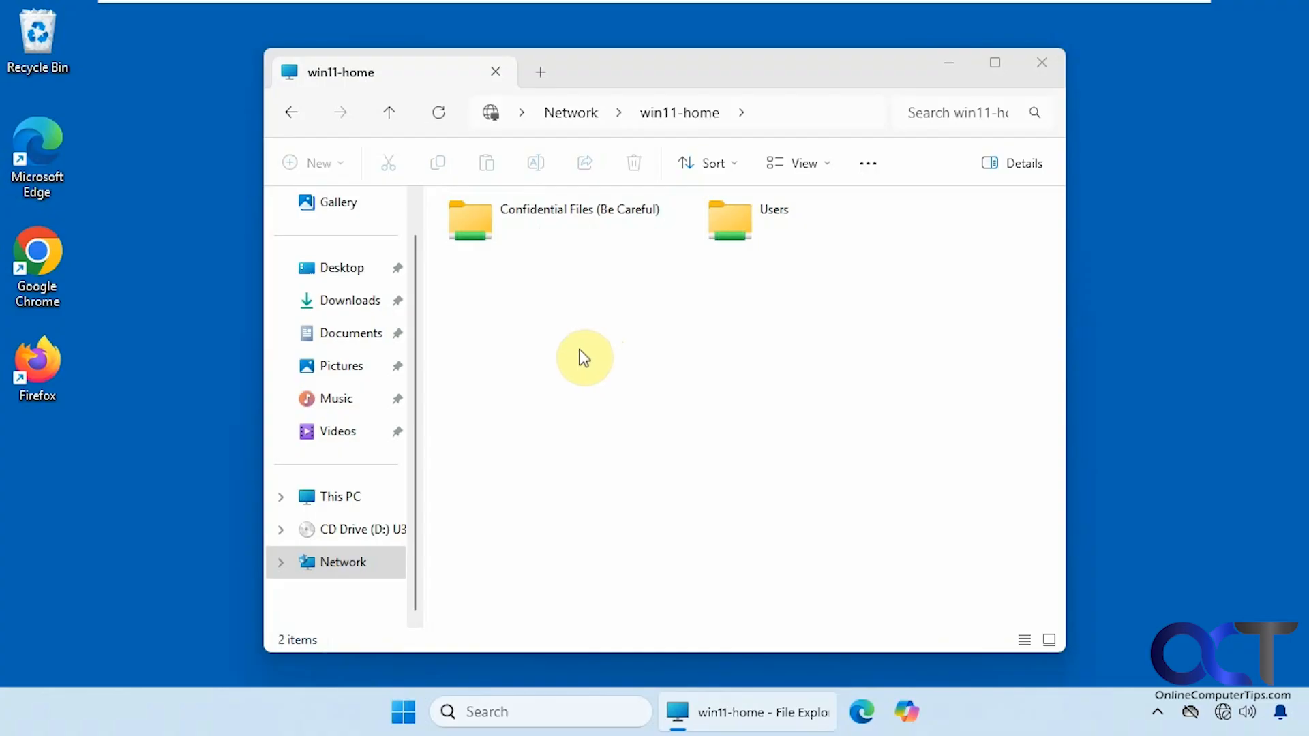
- Remove the saved win11-home entry under Windows Credentials in Credential Manager, then close it
left_click(1040, 64)
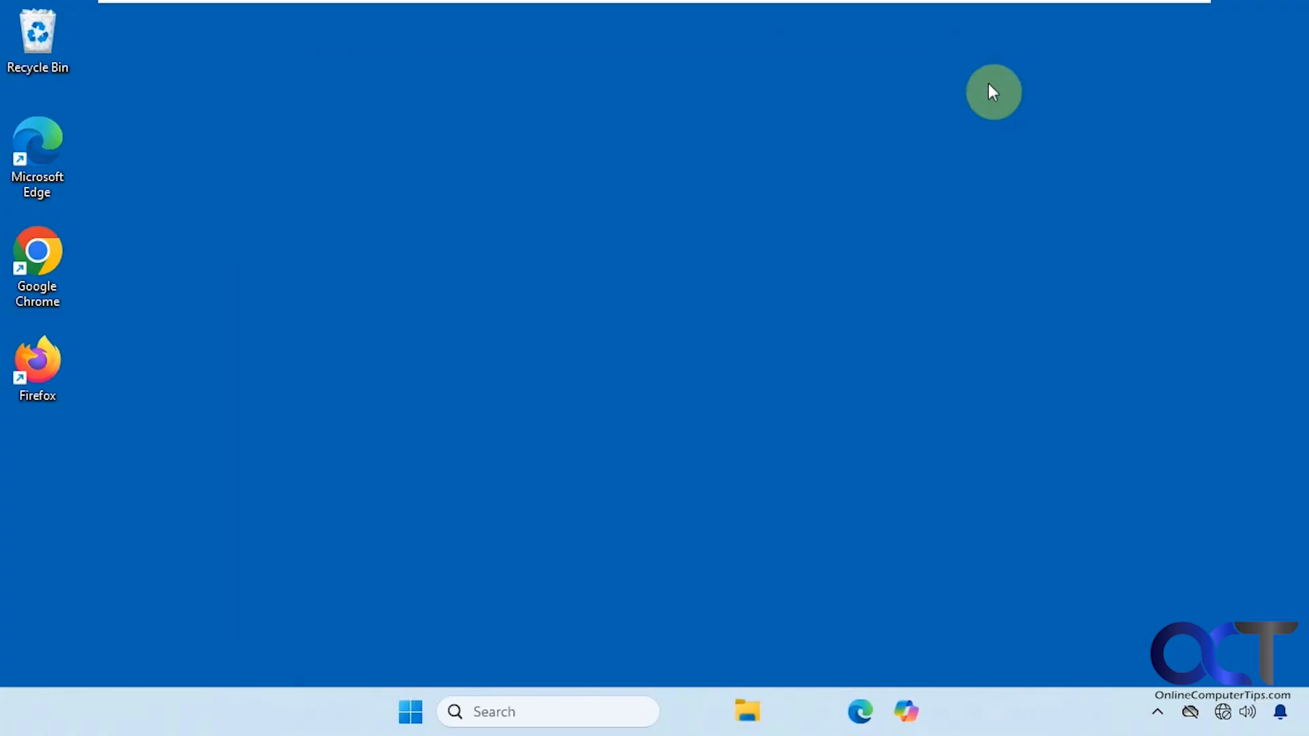
left_click(585, 693)
type("cred")
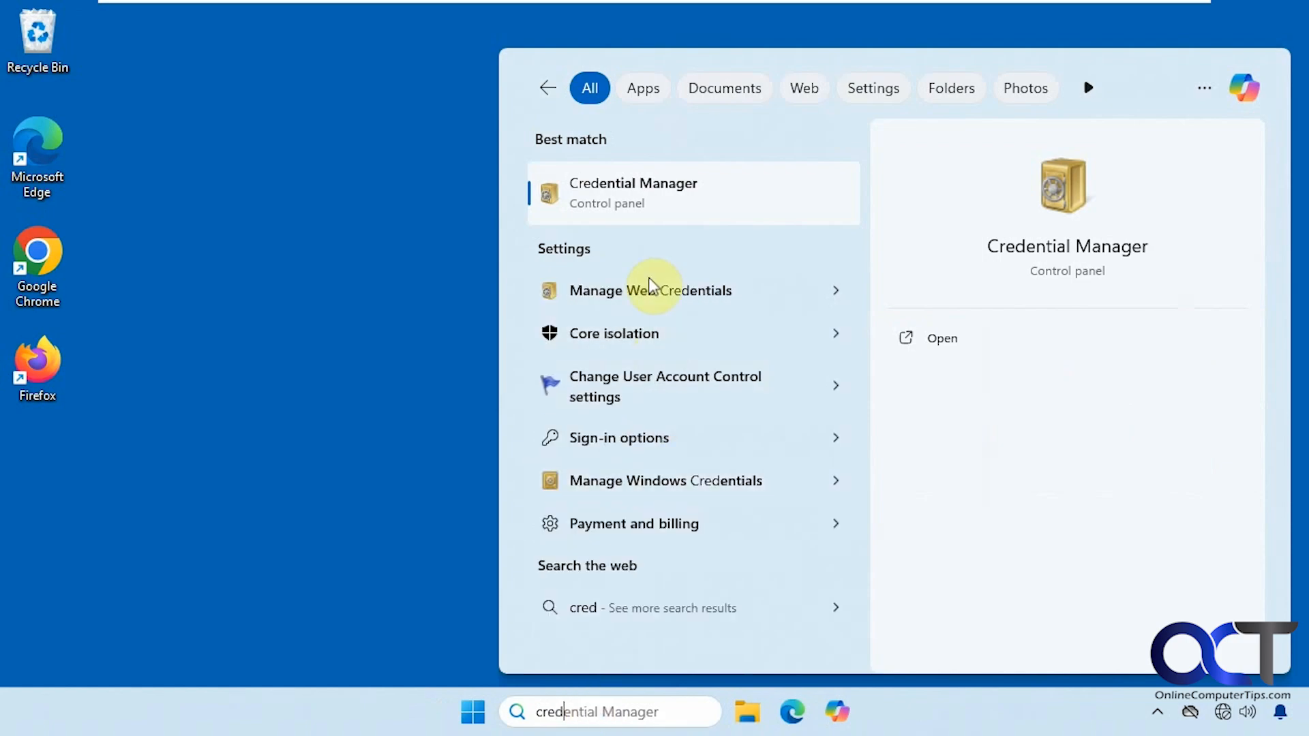
left_click(660, 196)
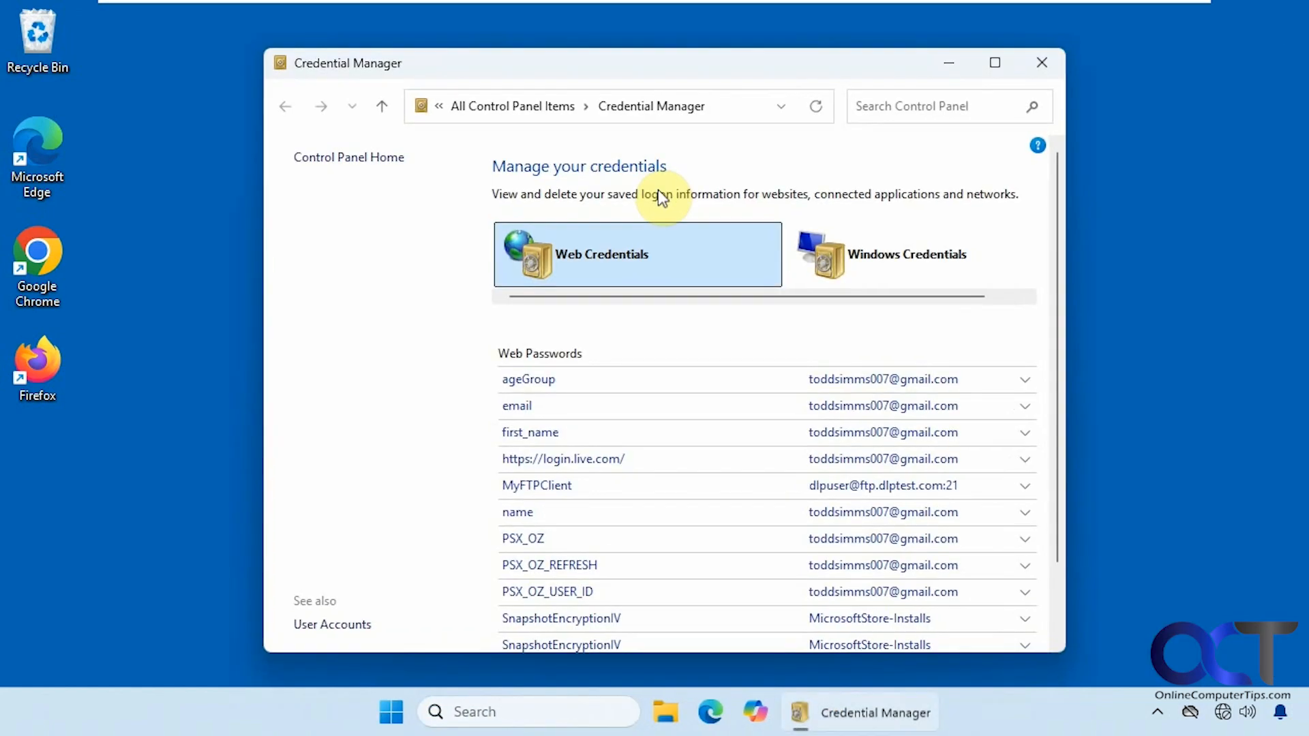
left_click(843, 250)
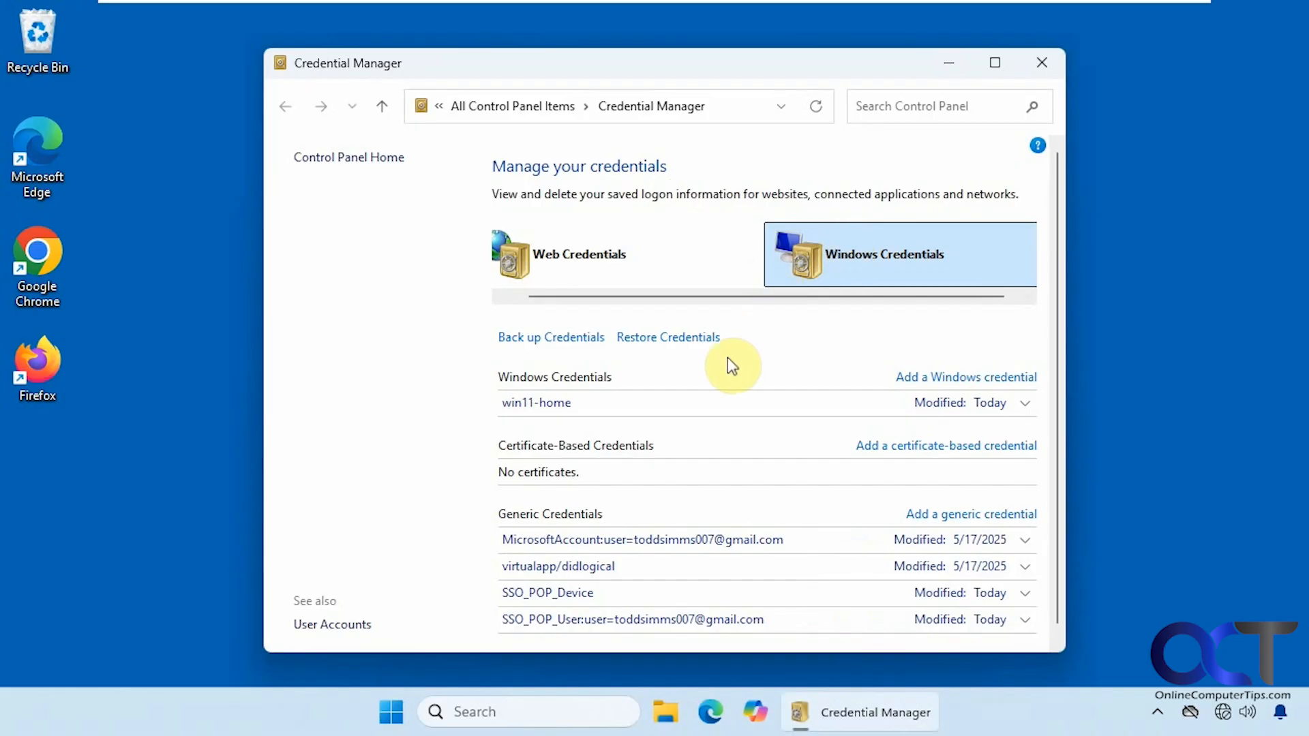
left_click(1025, 409)
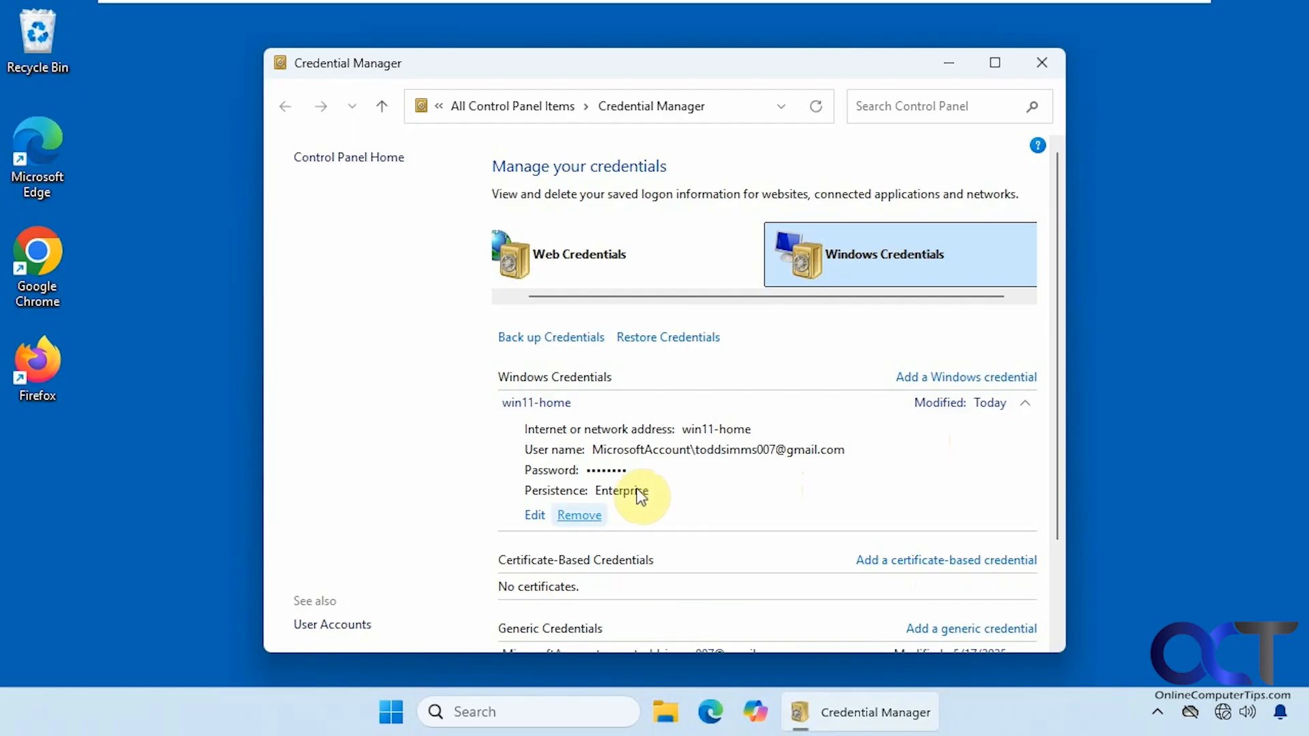
left_click(579, 514)
left_click(776, 383)
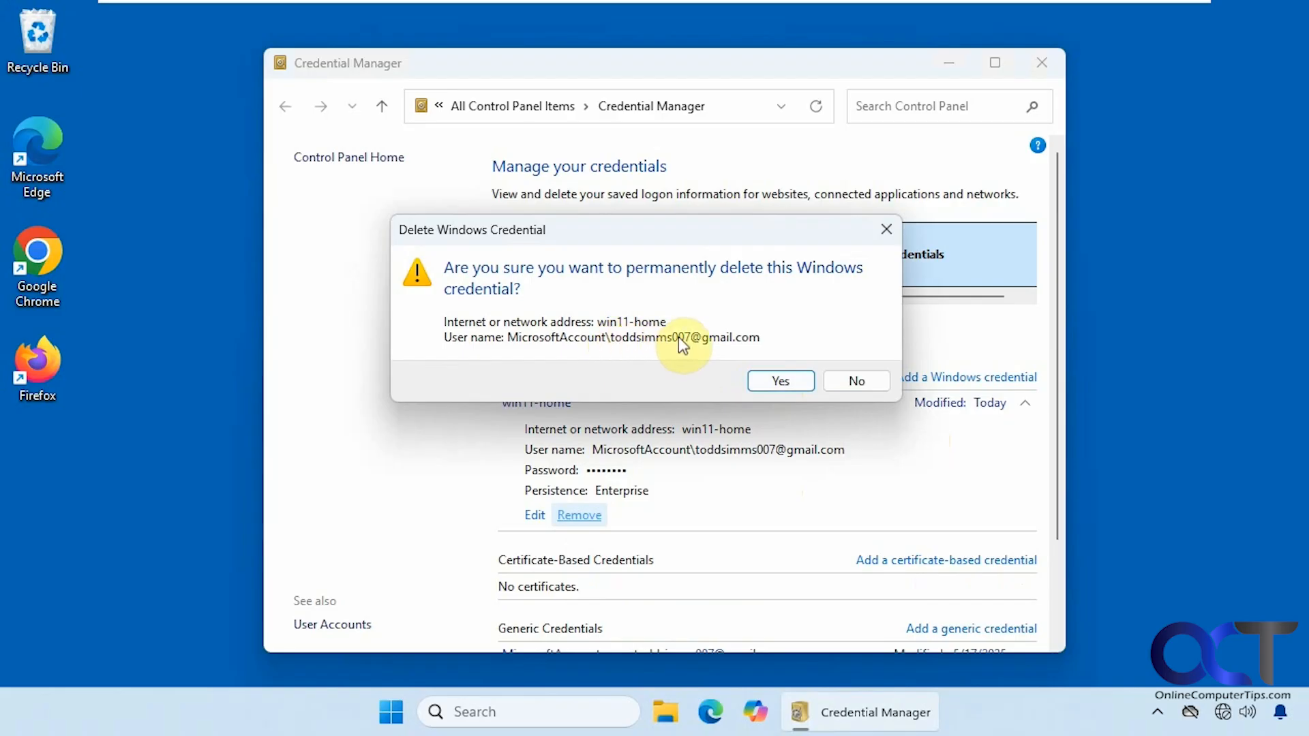
left_click(760, 378)
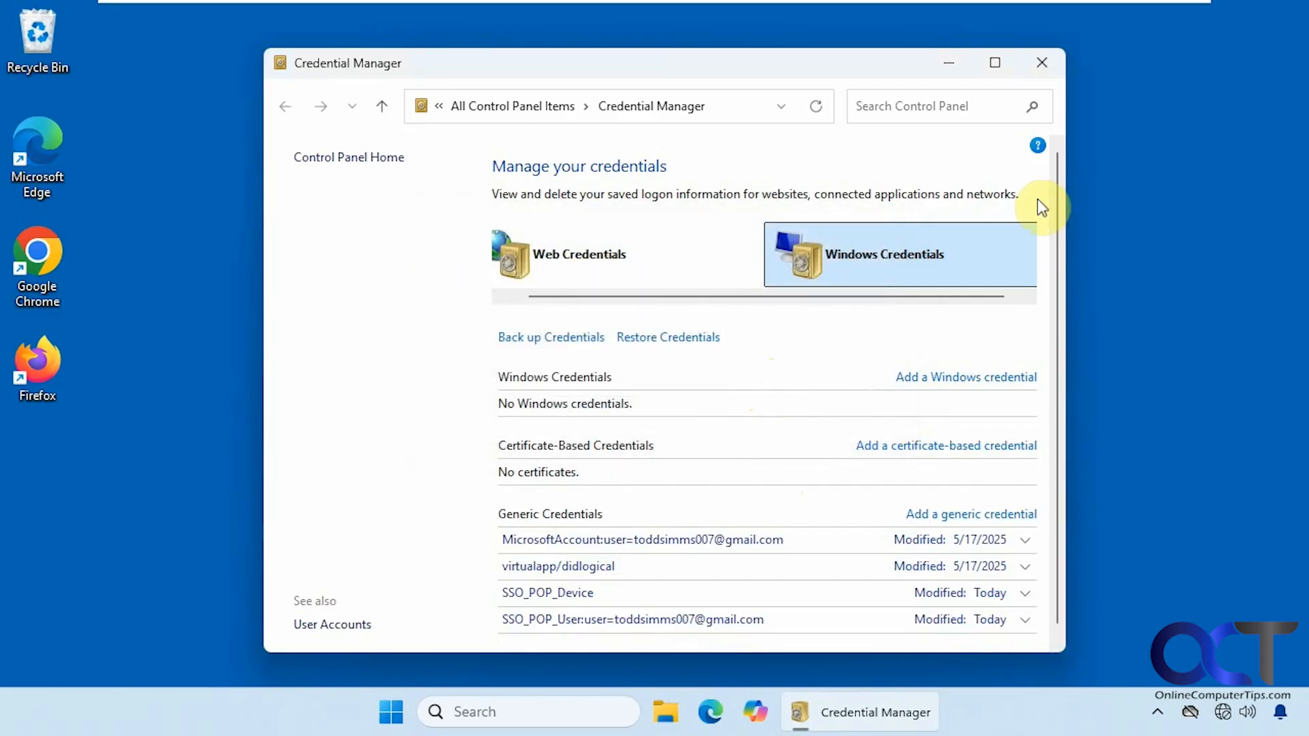
left_click(1042, 63)
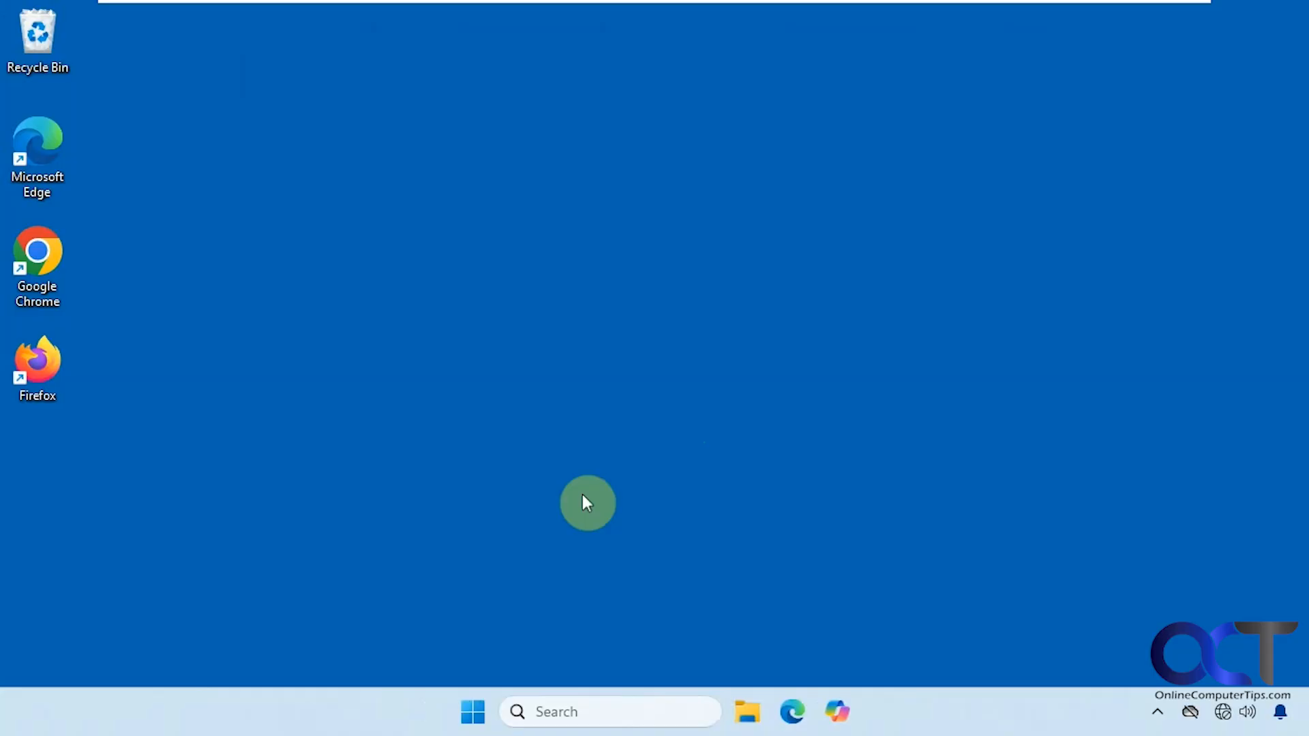
- Sign out of the Windows account from Start, then sign back in with the account PIN
left_click(478, 690)
left_click(491, 642)
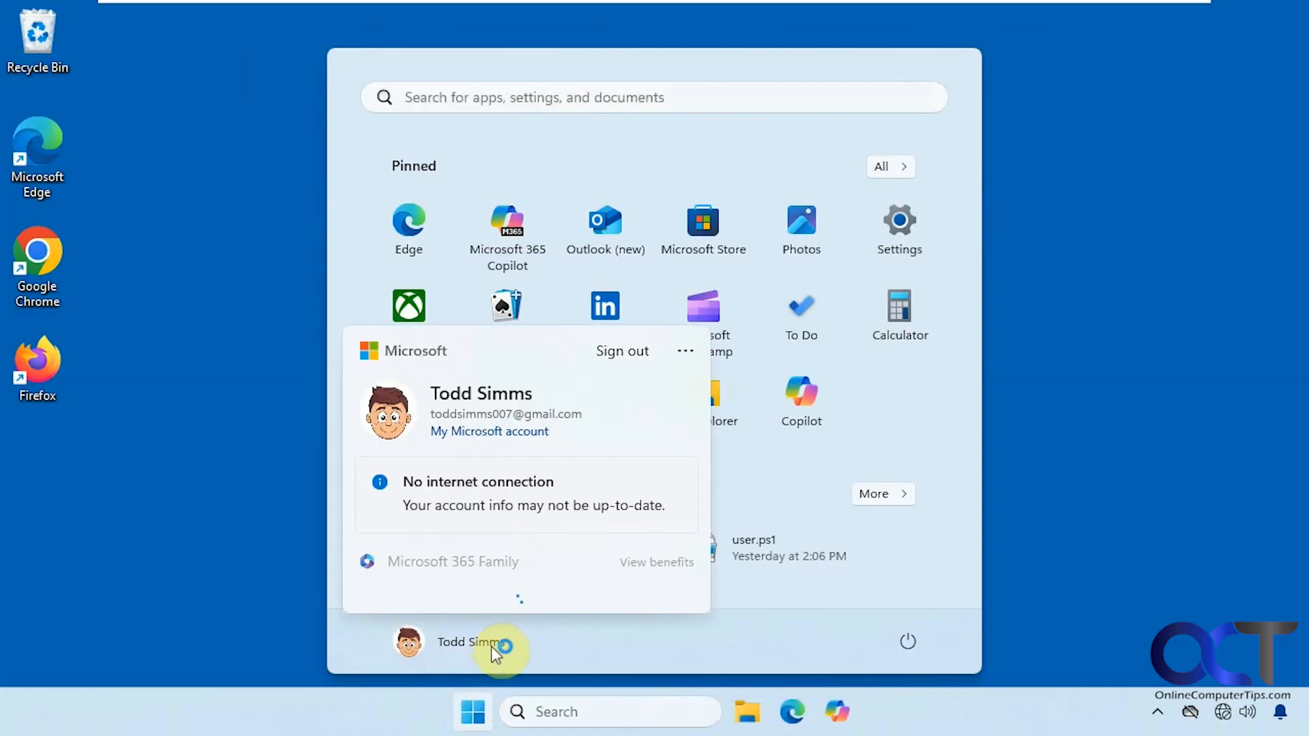
left_click(642, 346)
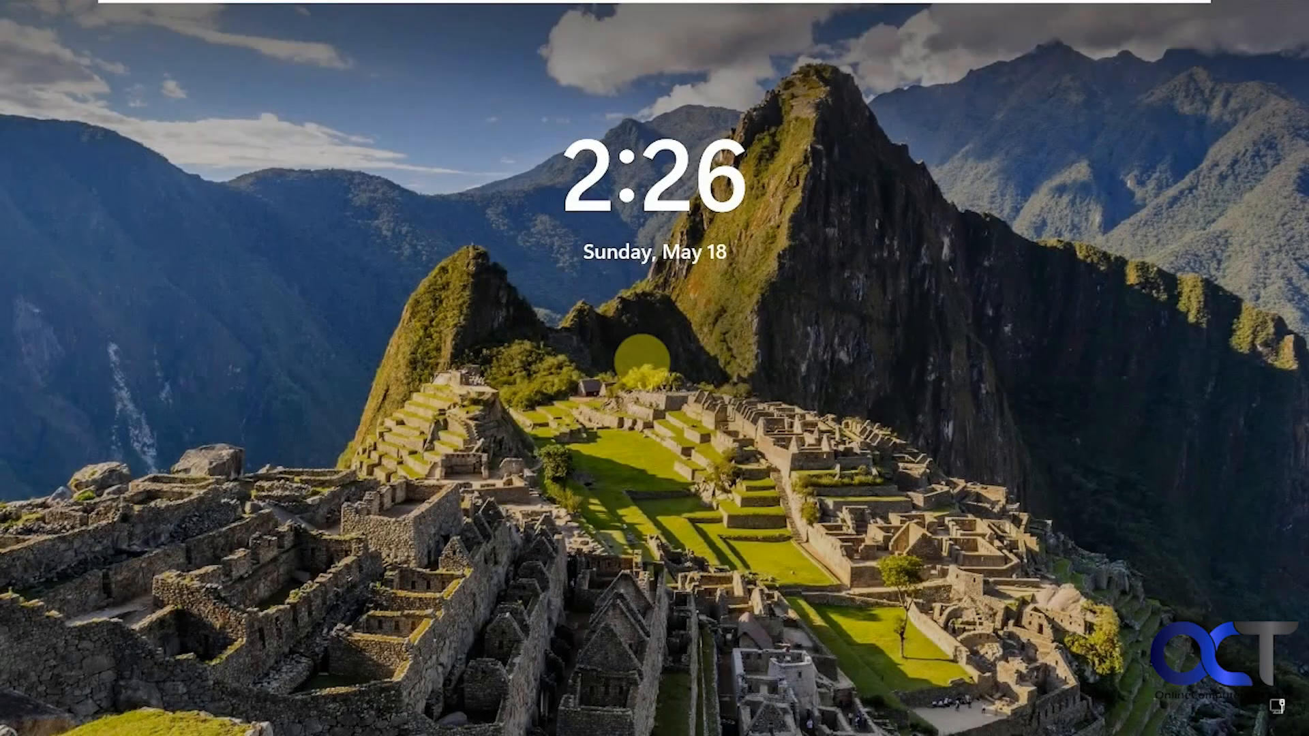
left_click(644, 365)
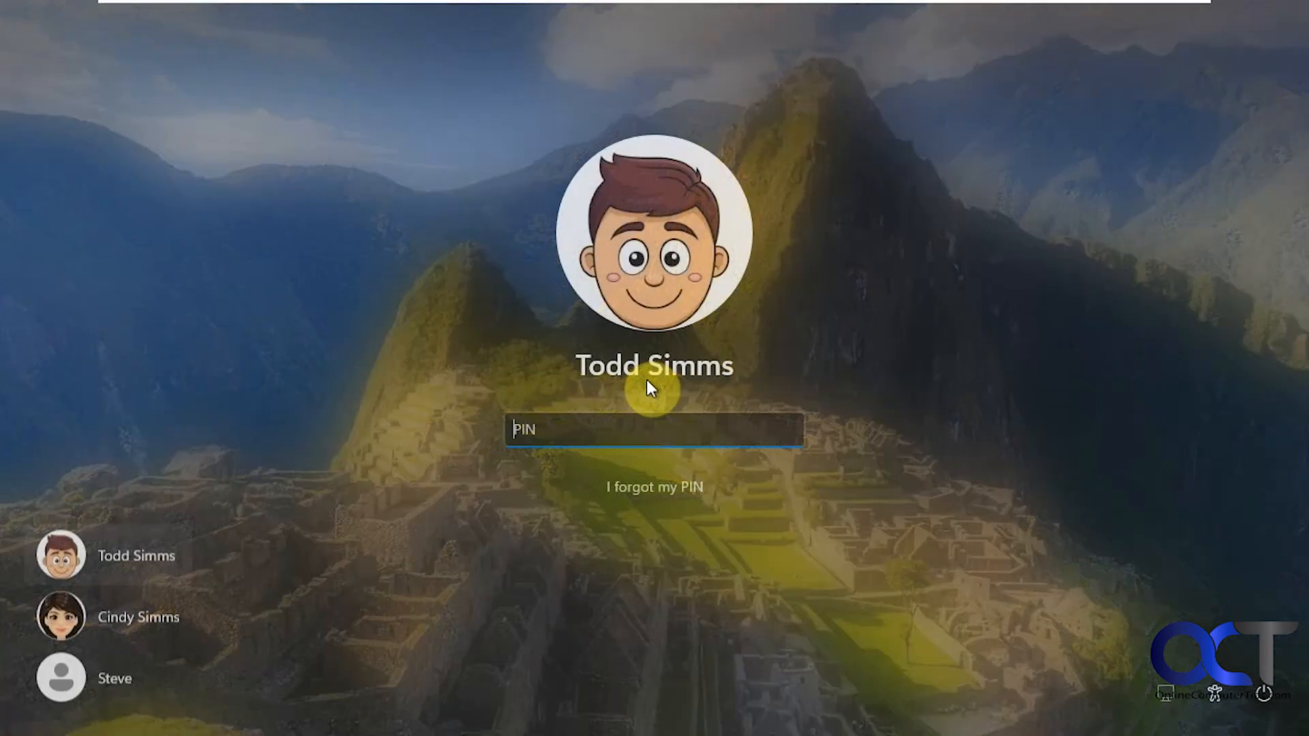
type("••••")
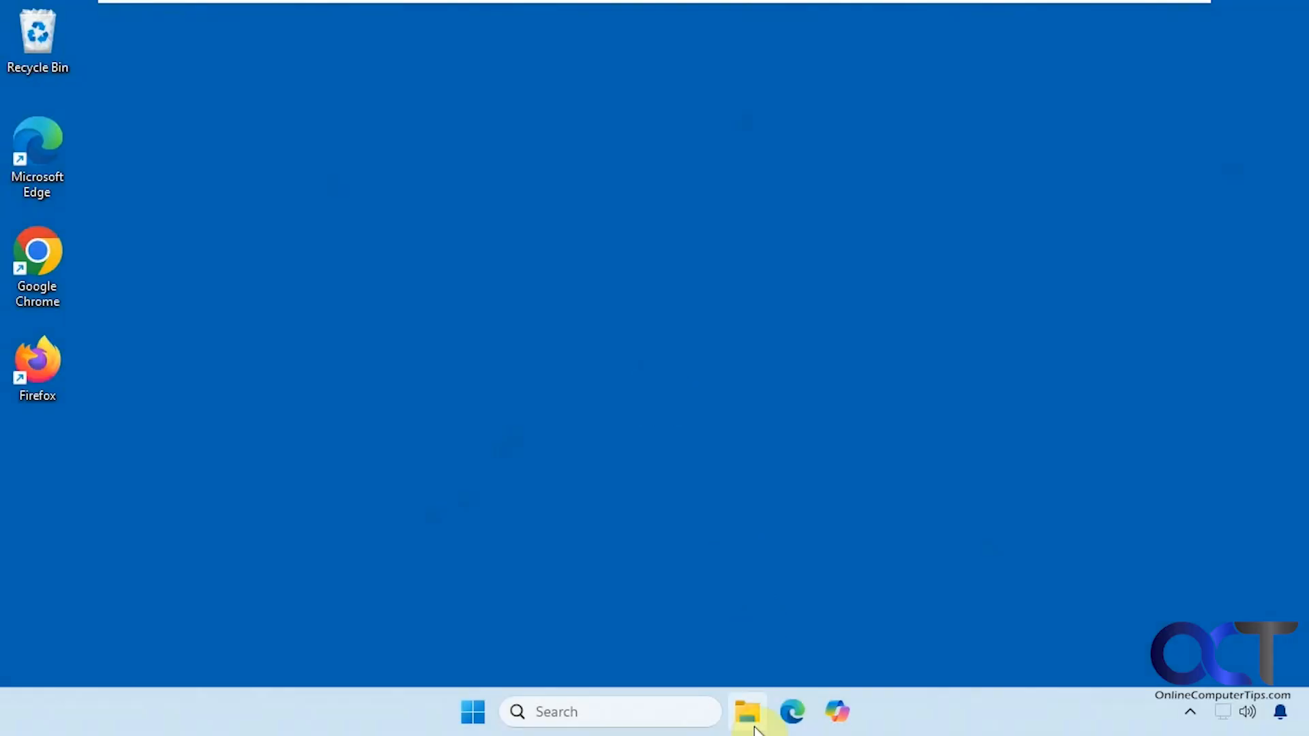
- Browse to \\win11-home in File Explorer and cancel the Windows Security credentials prompt that appears
left_click(749, 712)
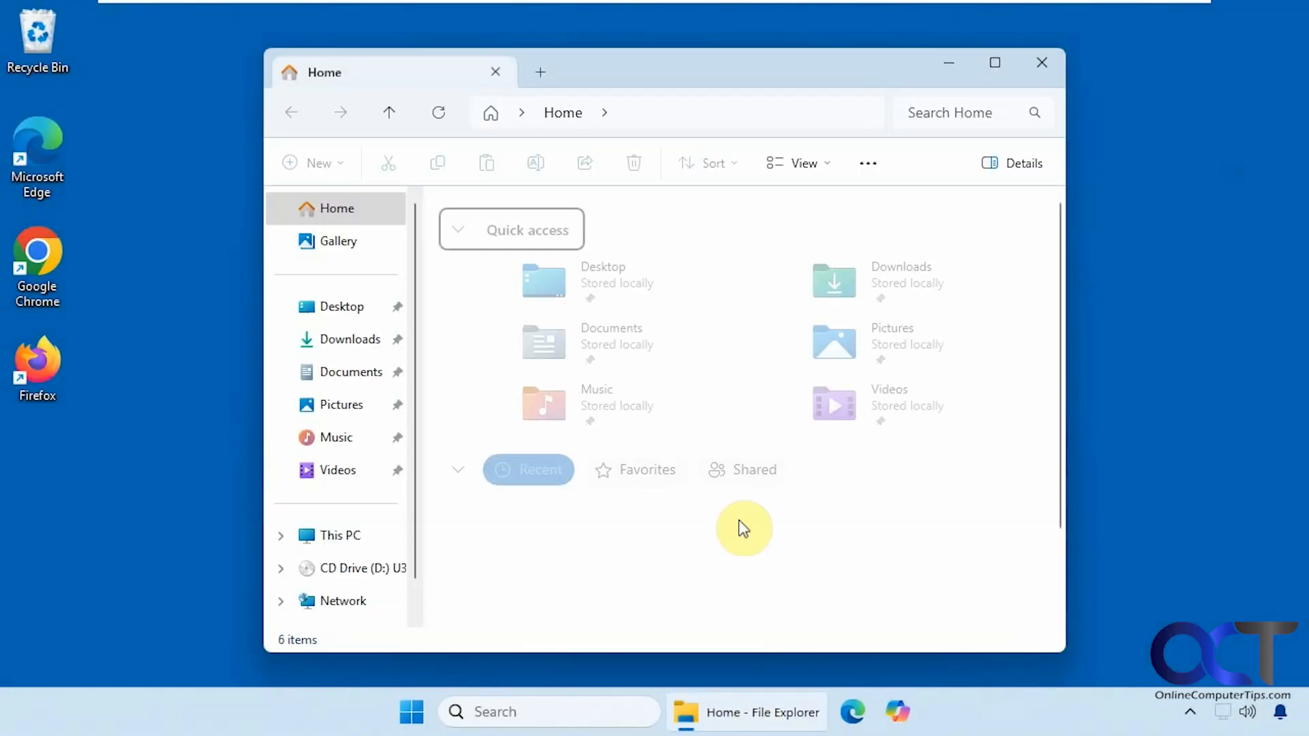
left_click(733, 115)
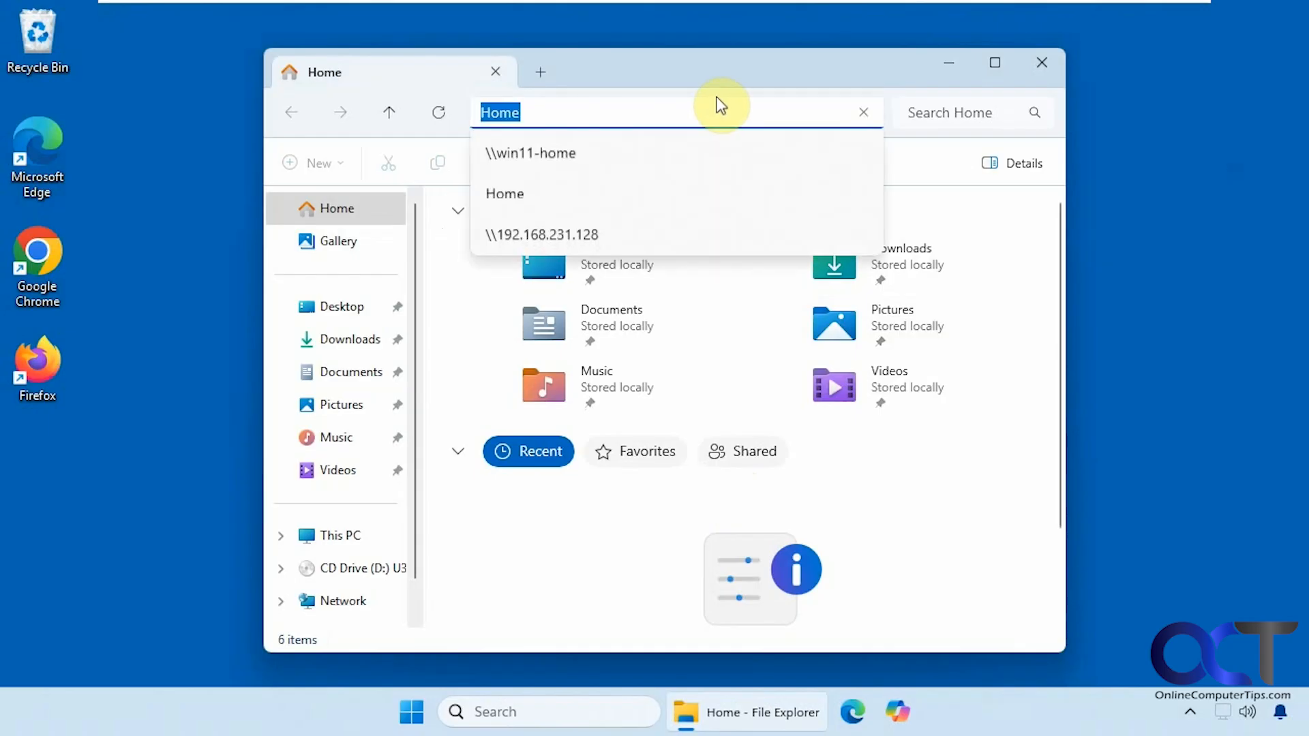
left_click(583, 156)
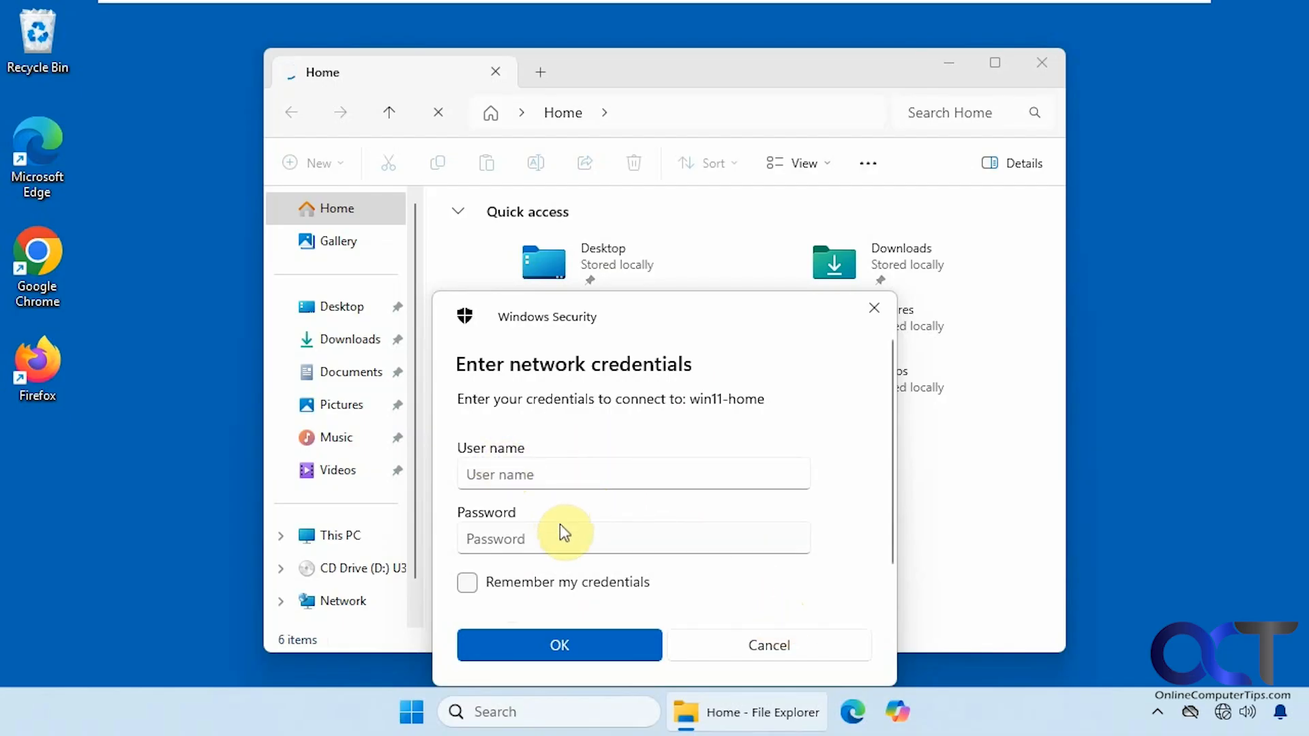
left_click(753, 645)
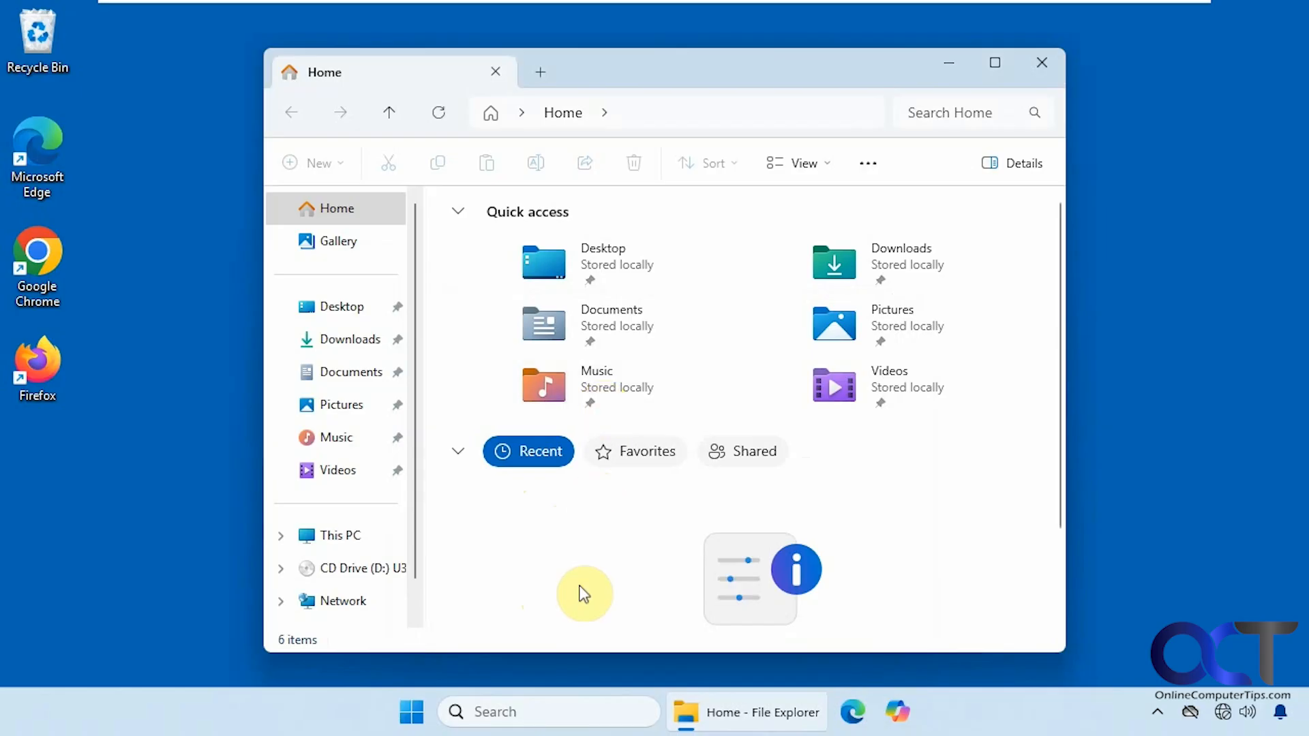